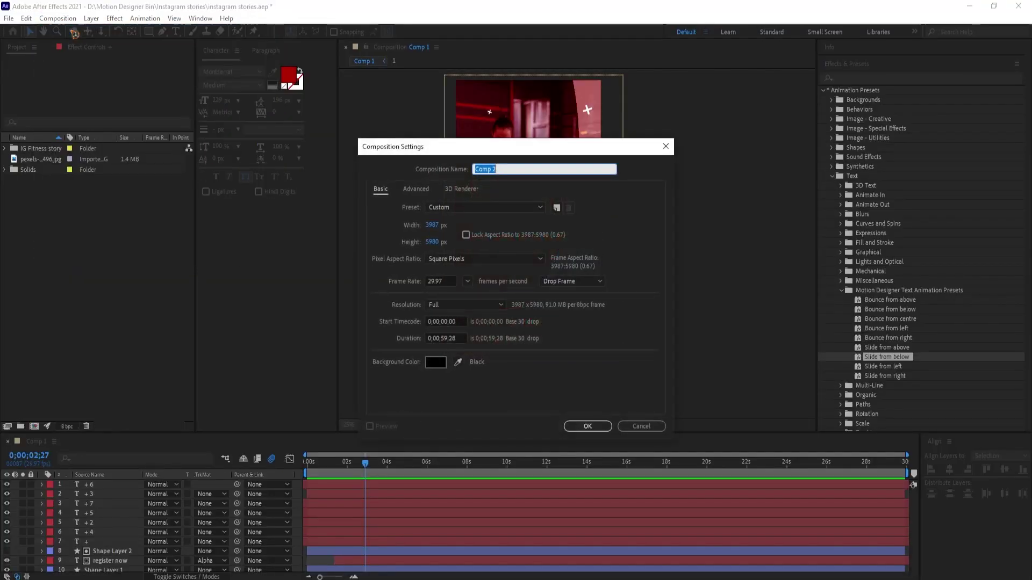
Step: Create a new composition 1080 px wide and 1920 px high with a duration of 0;00;30;28
click(434, 225)
text(1080)
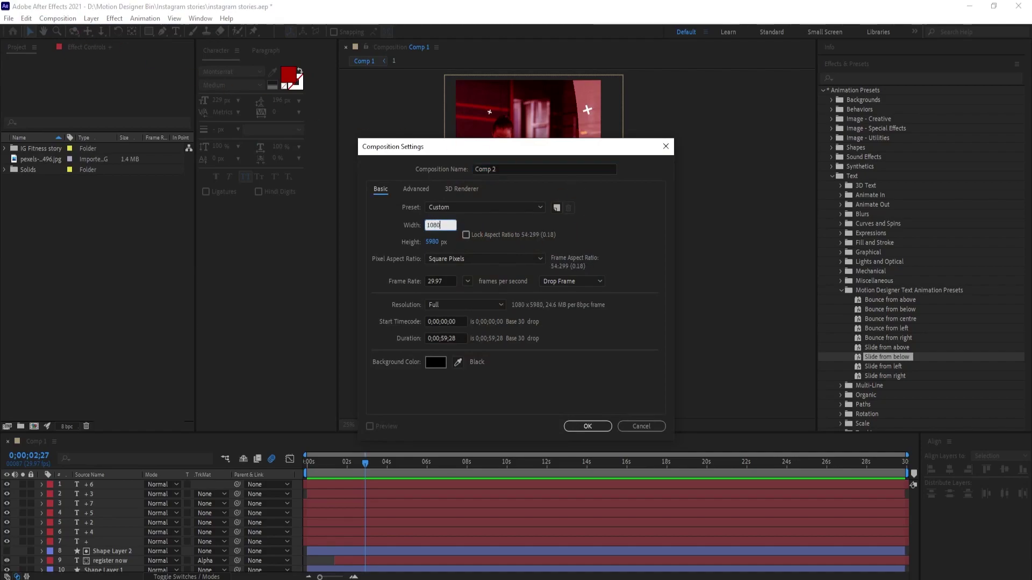
click(433, 242)
text(1920)
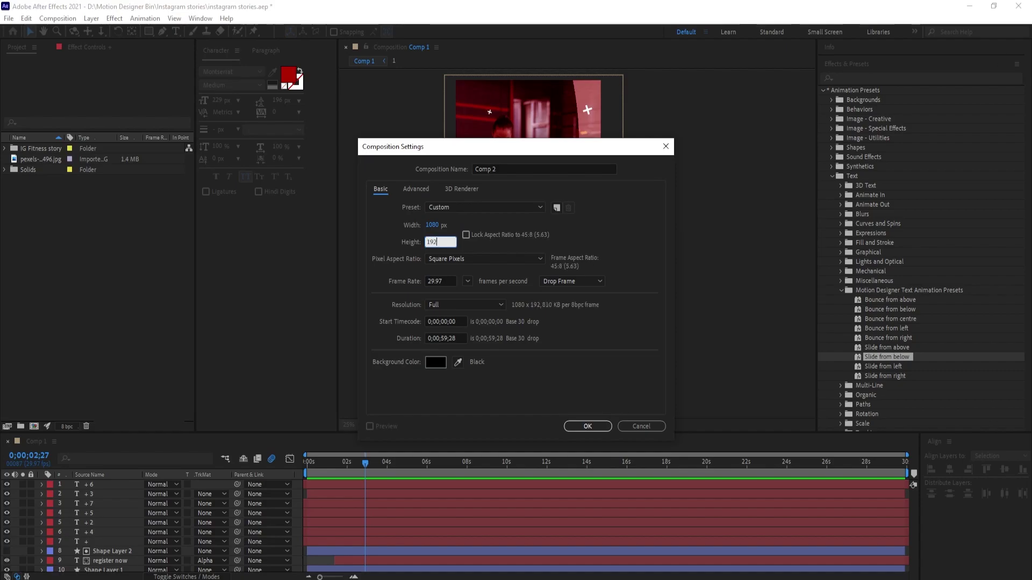
click(446, 339)
text(3)
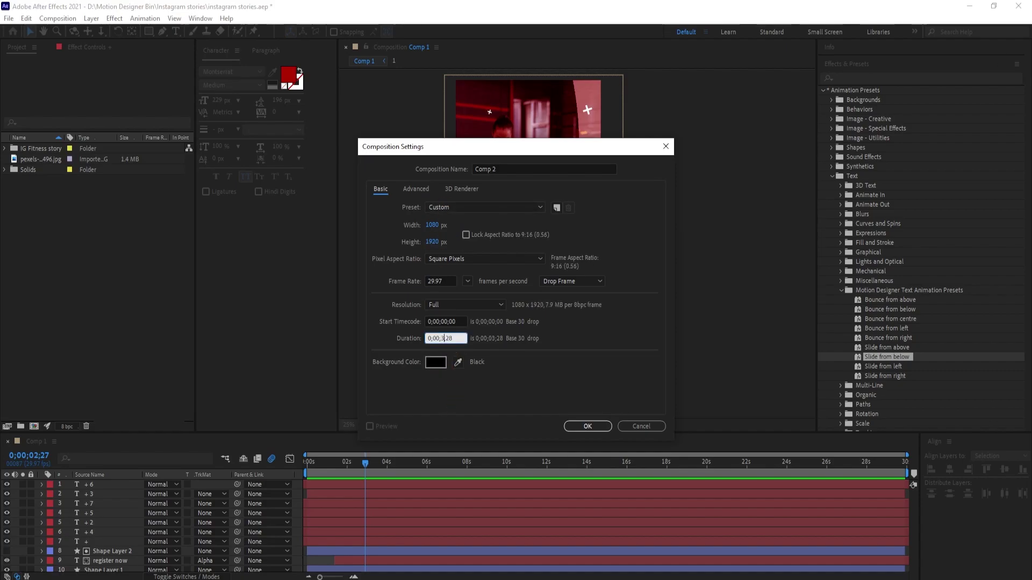
text(0)
key(Return)
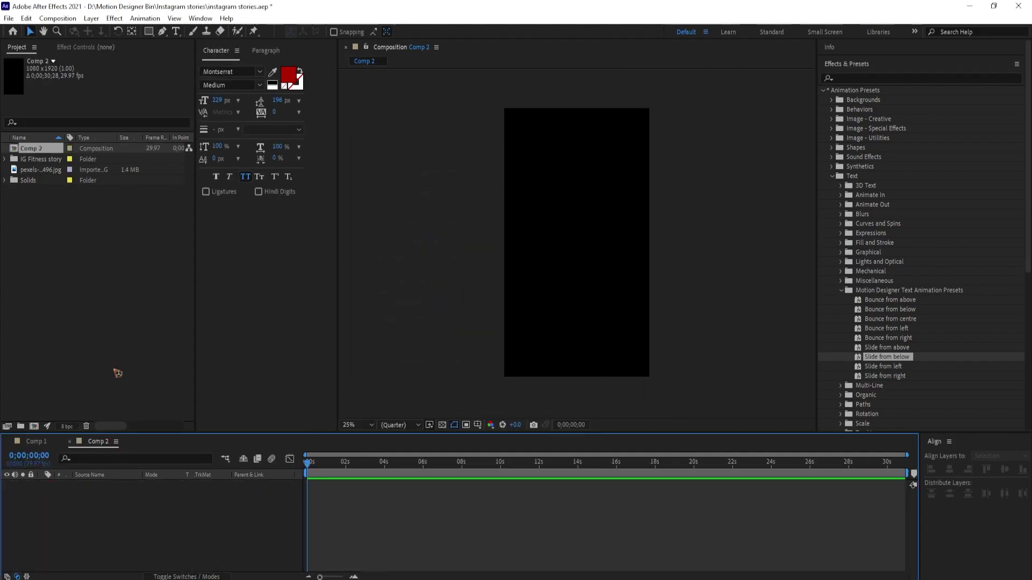
Step: Create a separate composition from the pexels photo in the project
click(39, 170)
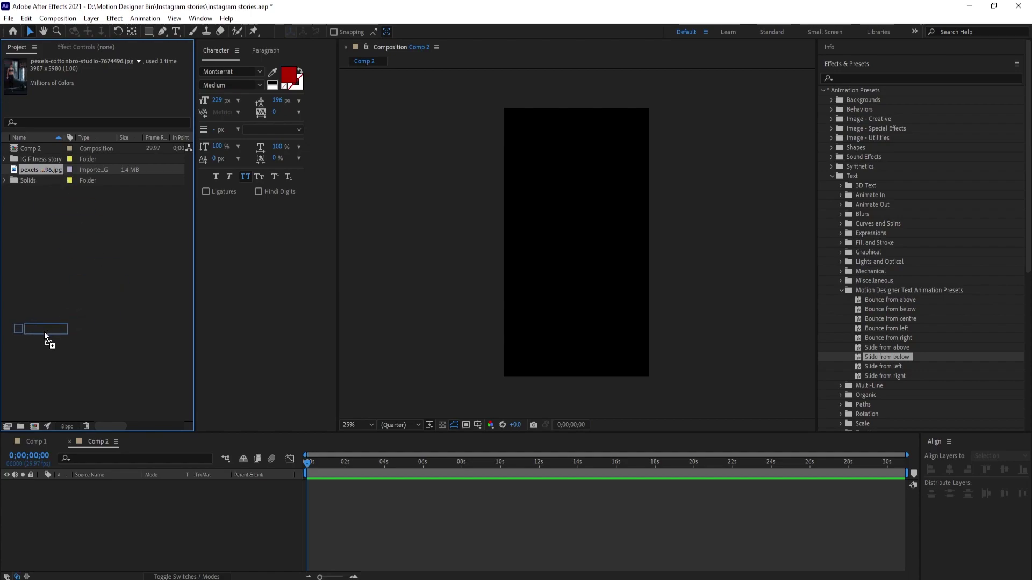
drag(35, 405, 35, 424)
key(comma)
key(comma)
key(comma)
key(comma)
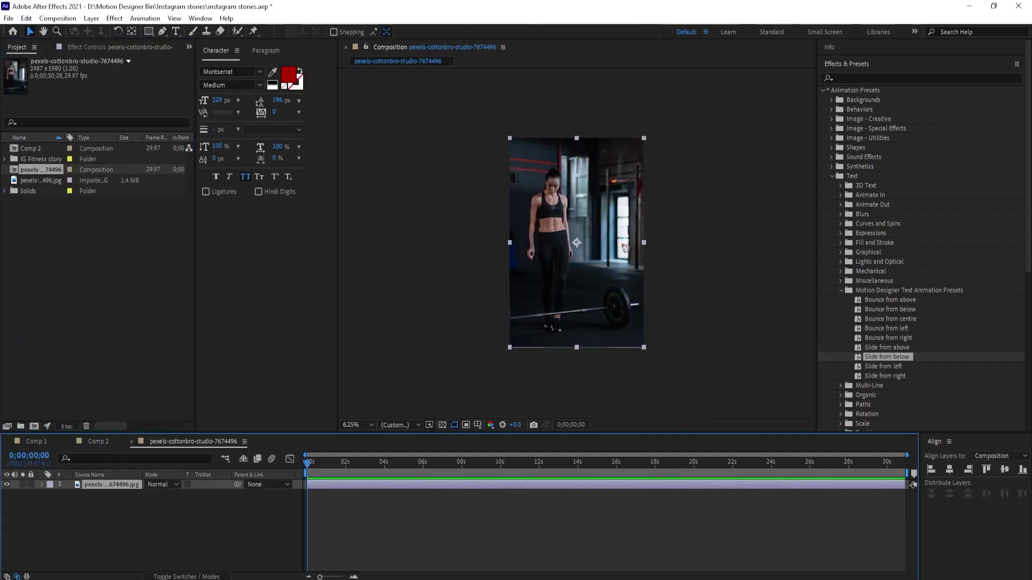
Step: Place the pexels photo composition in Comp 2 and scale it down until it is slightly larger than the frame
click(98, 442)
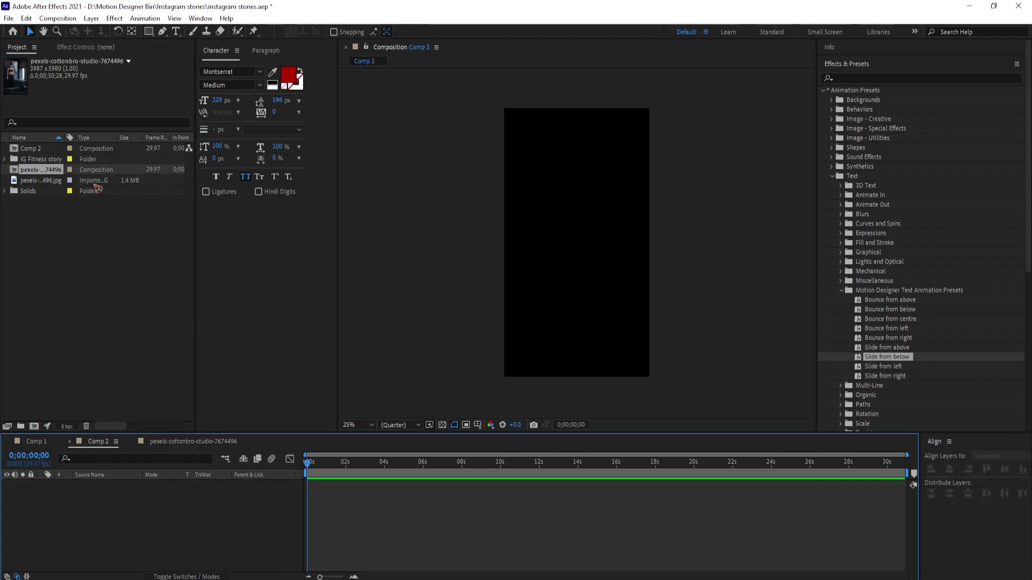
drag(36, 171, 140, 528)
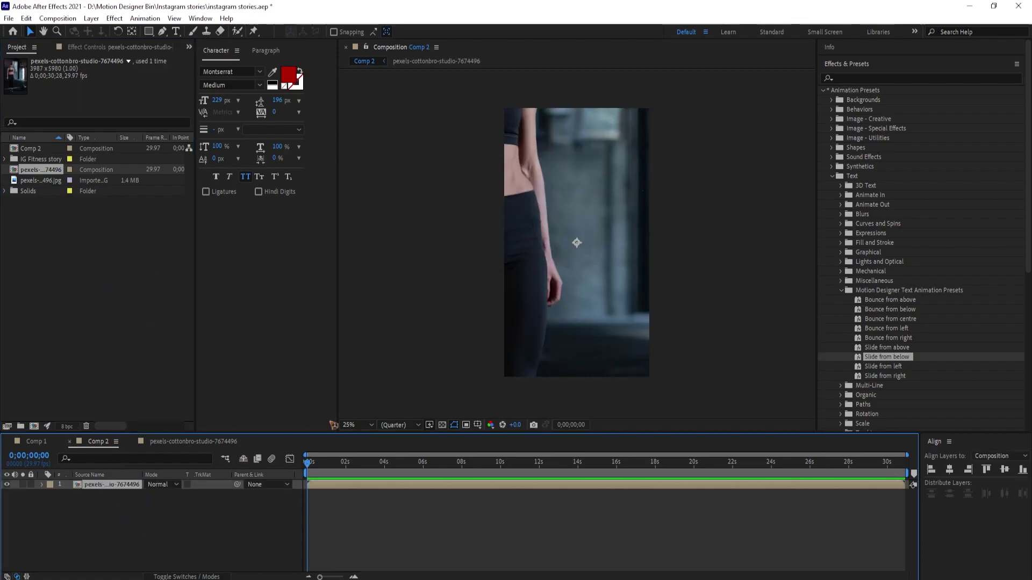
key(comma)
drag(710, 247, 623, 243)
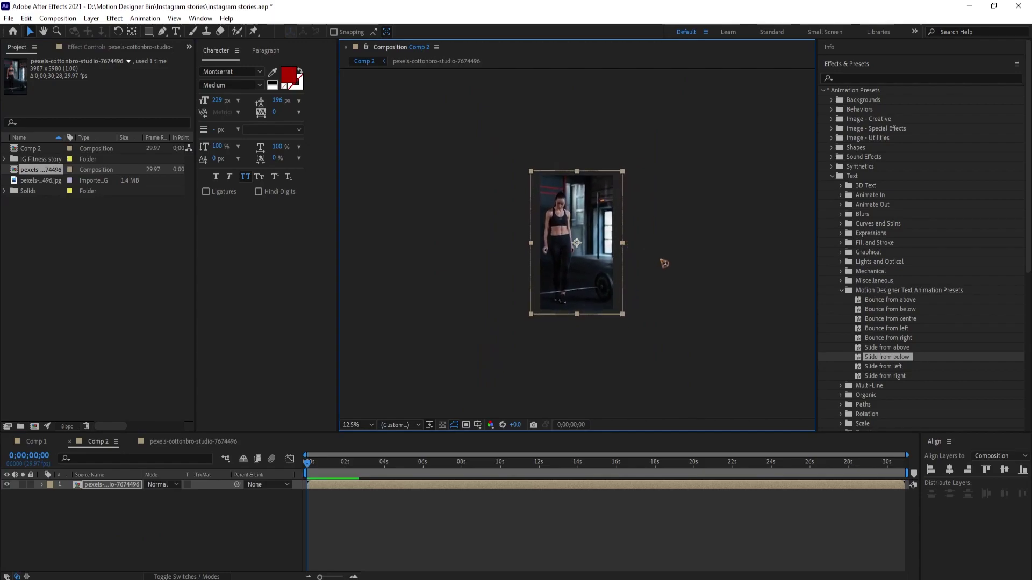
key(period)
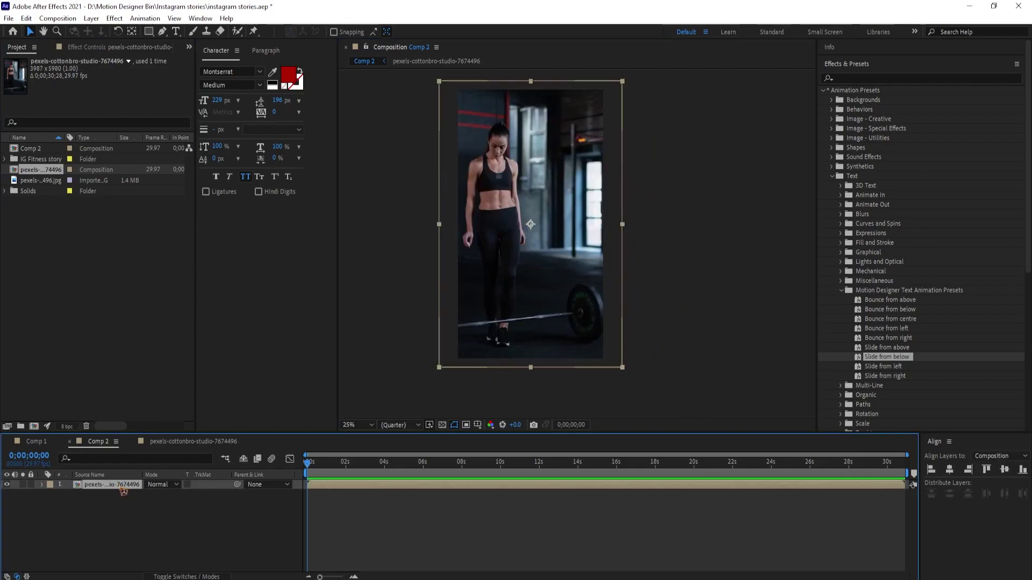
key(s)
click(68, 496)
drag(336, 467, 917, 499)
drag(627, 373, 645, 394)
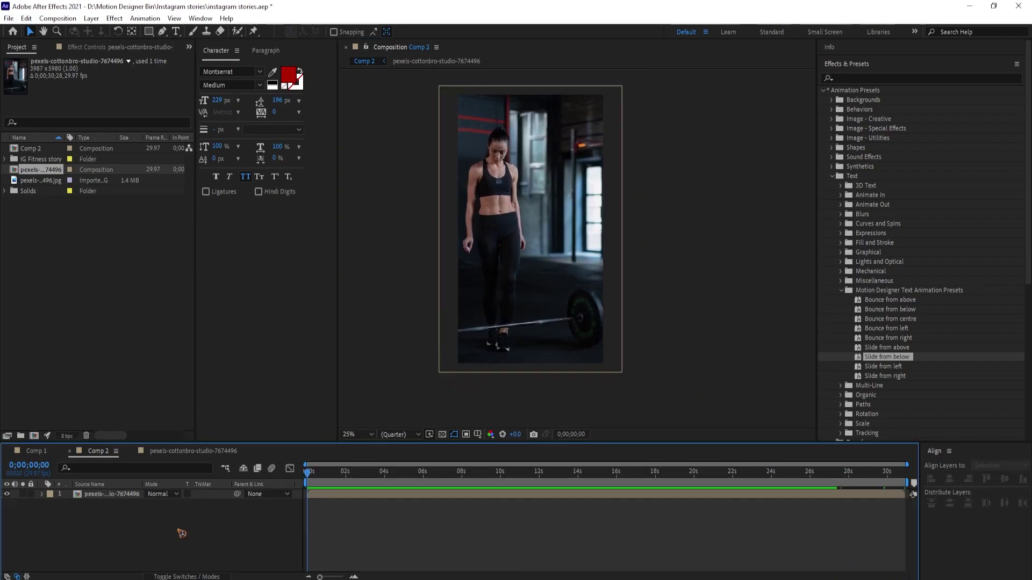
Step: Add the three-line text "SHAPE YOUR BODY" over the photo in Montserrat Black with a white fill
key(ctrl+t)
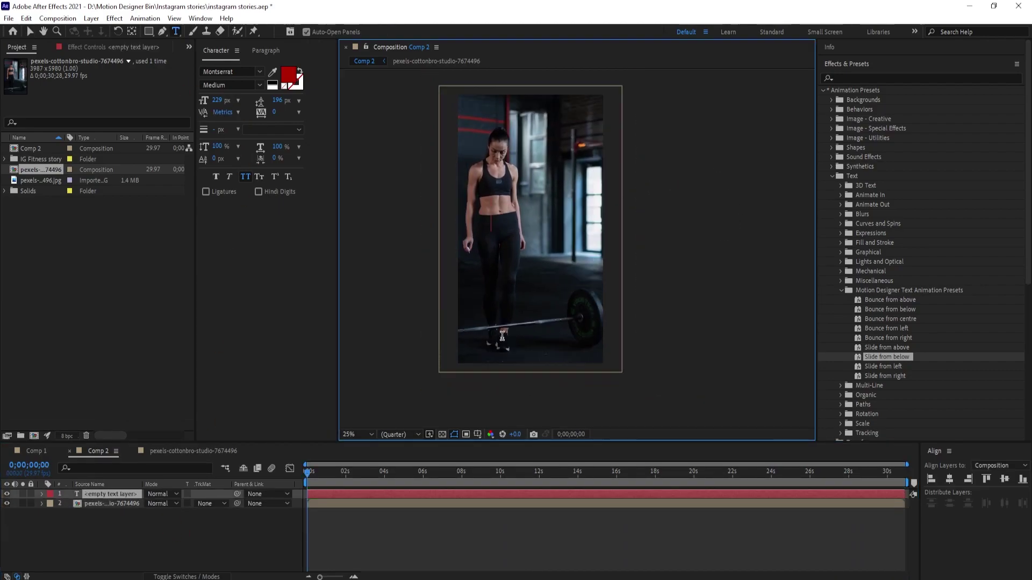
click(333, 106)
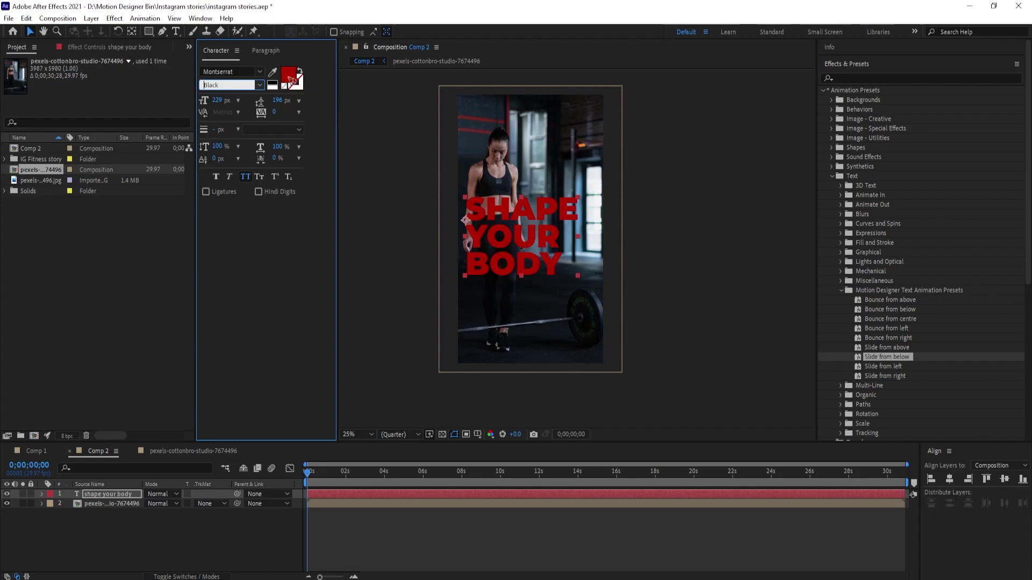
click(290, 78)
drag(532, 387, 481, 349)
click(710, 357)
Step: Turn the word "SHAPE" into outlined text with no fill and a 5 px white stroke
click(525, 207)
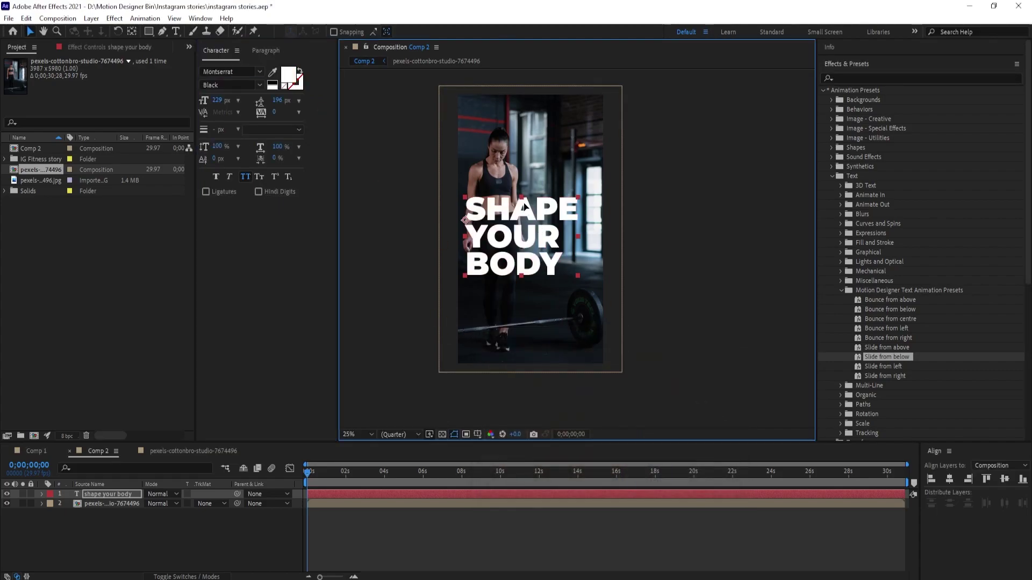
double_click(525, 206)
click(470, 211)
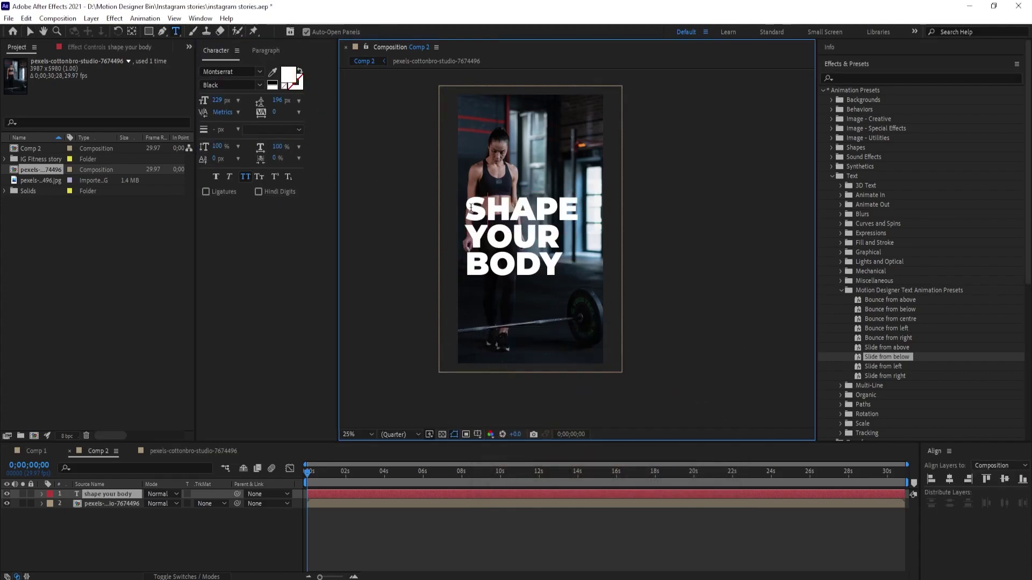
drag(471, 208, 583, 211)
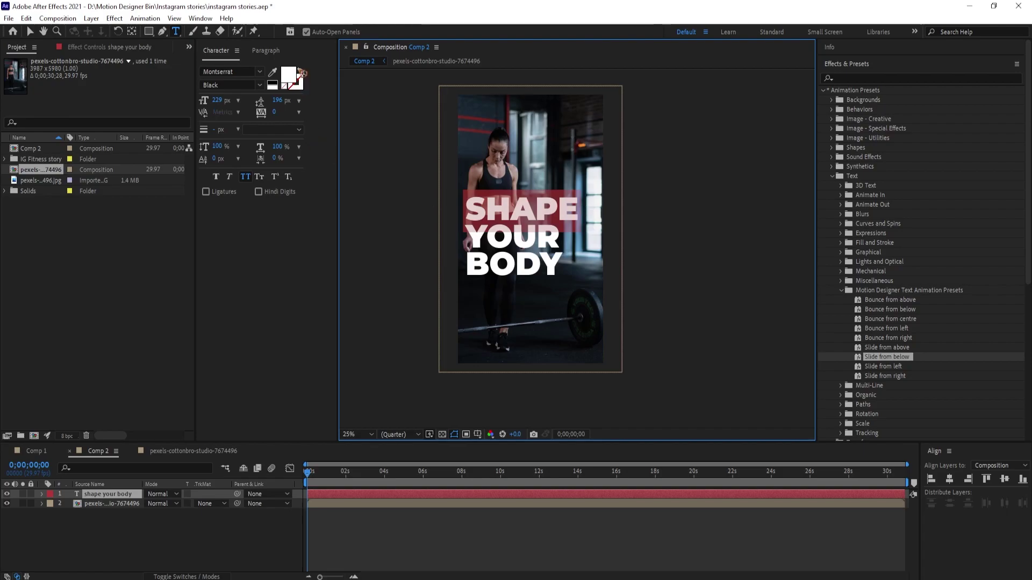
click(284, 86)
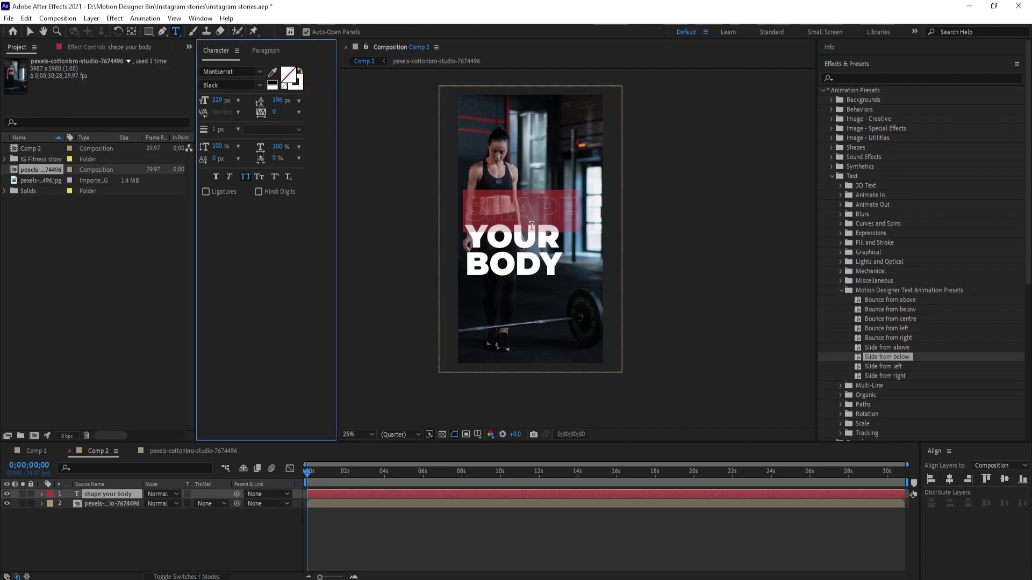
click(216, 132)
text(5)
key(Return)
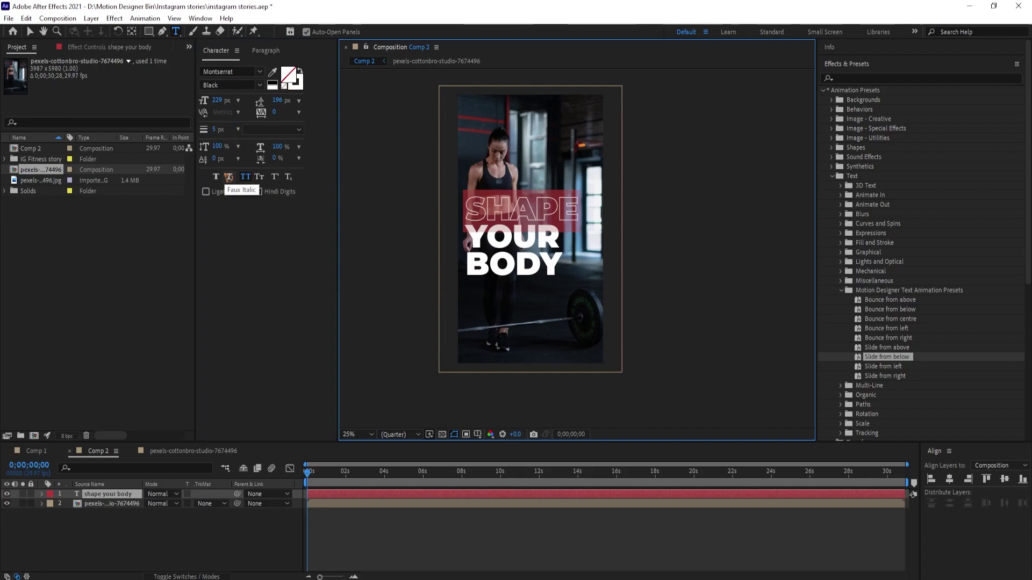
Step: Change the fill colour of the word "BODY" to red C50404
drag(470, 267, 575, 272)
click(289, 75)
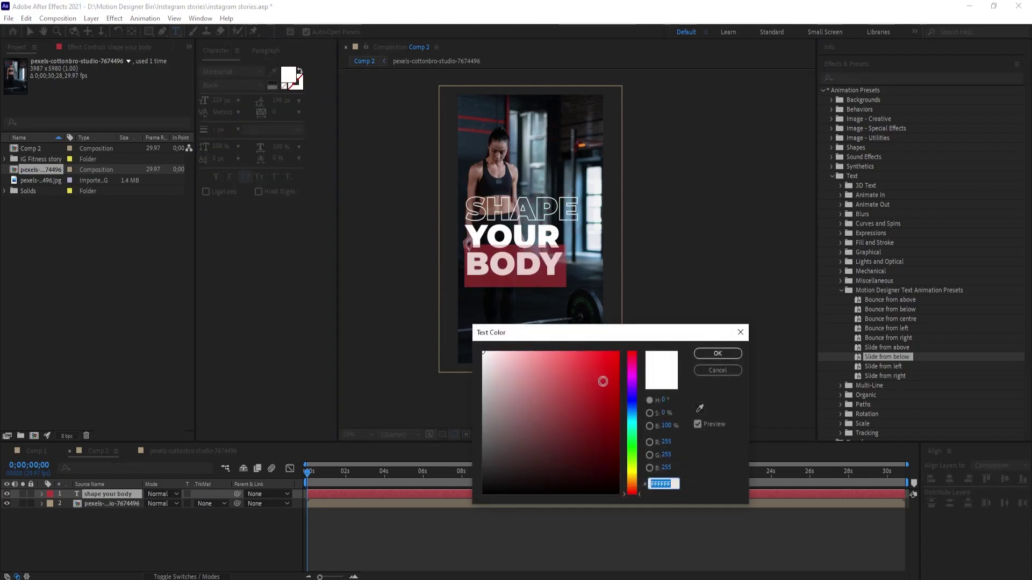
drag(600, 380, 619, 384)
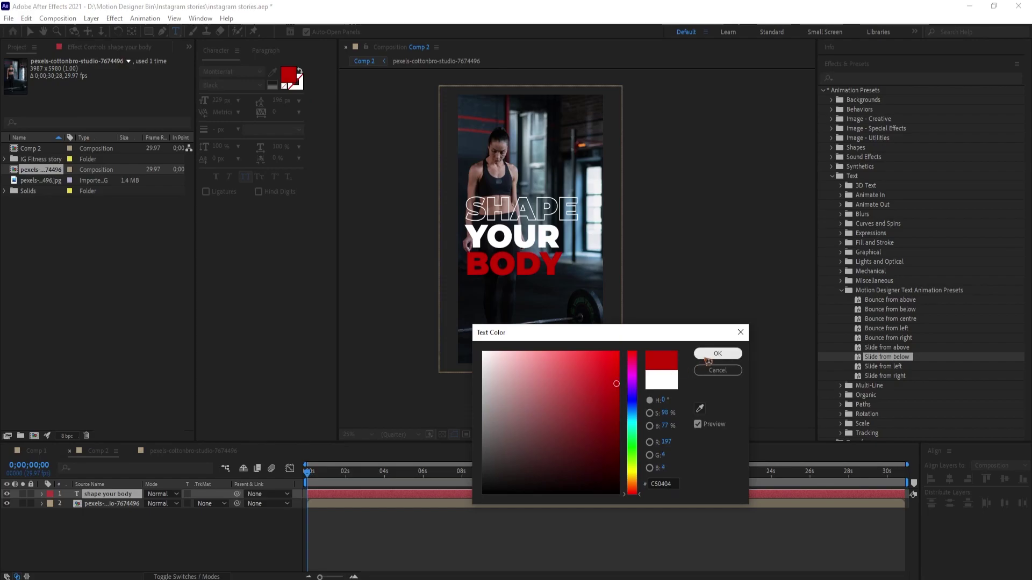
click(717, 353)
click(163, 526)
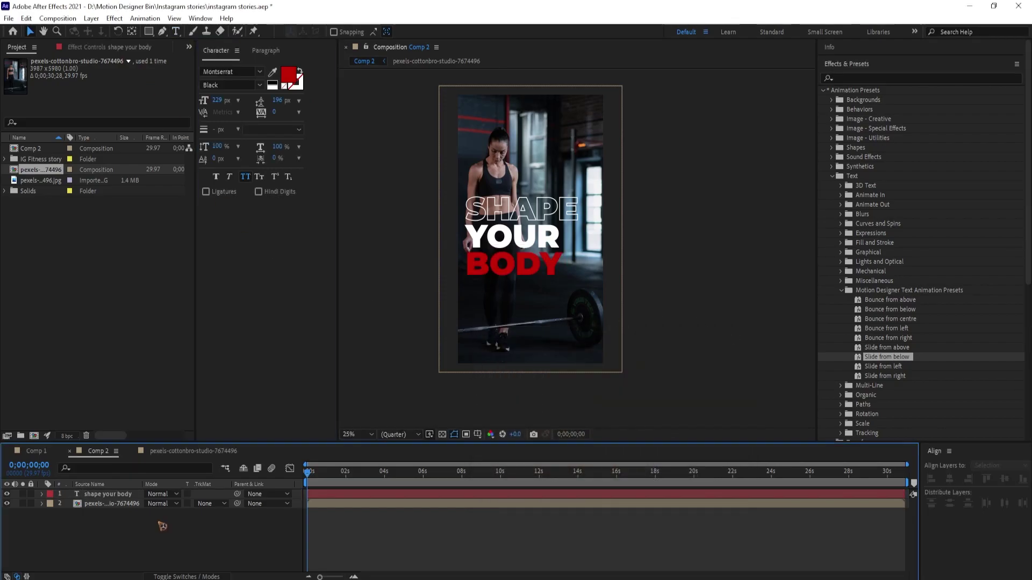
Step: Create a white full-frame solid layer named "overlay"
click(92, 19)
mouse_move(108, 31)
click(338, 43)
click(509, 366)
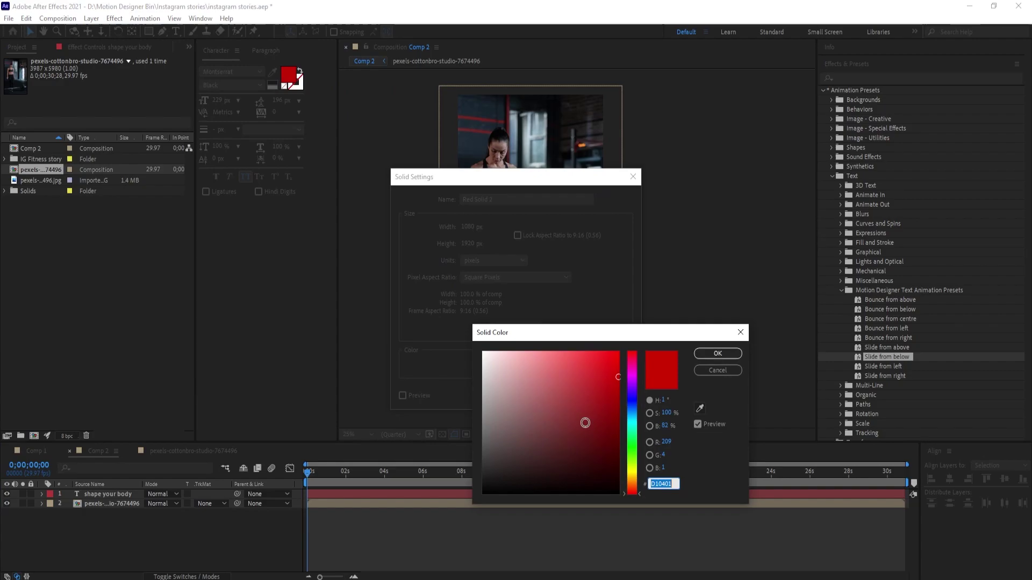
drag(586, 422, 480, 351)
click(717, 353)
text(overlay)
click(554, 396)
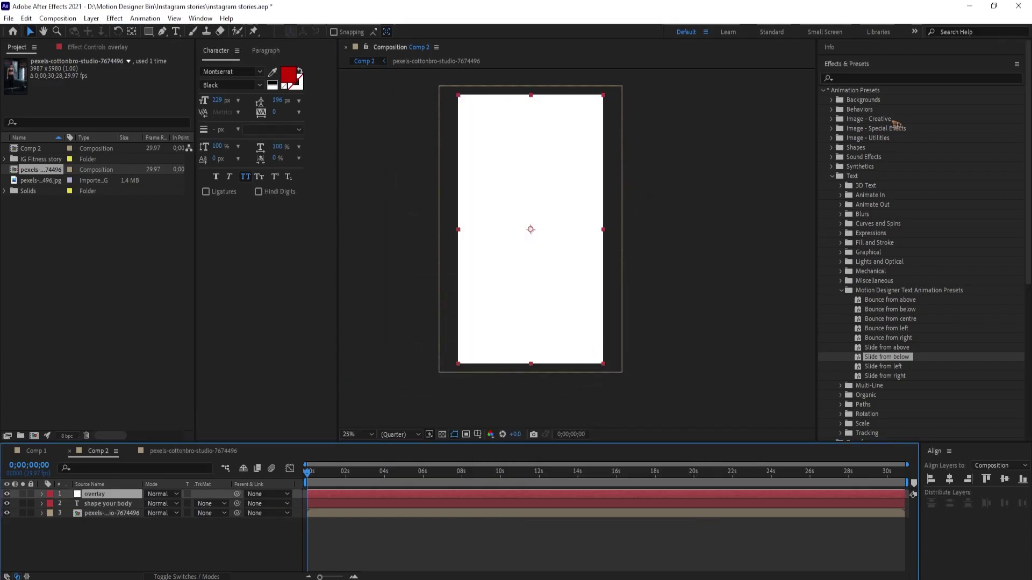
Step: Apply the Twirl effect to the overlay layer with an angle of 2x+266° and a twirl radius of 100
click(864, 76)
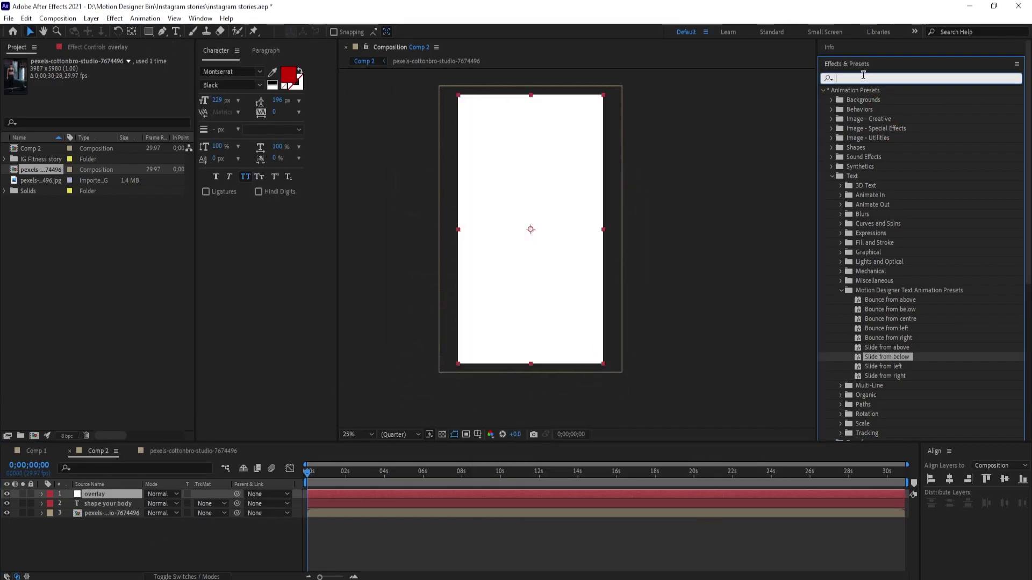
text(tw)
drag(853, 261, 128, 494)
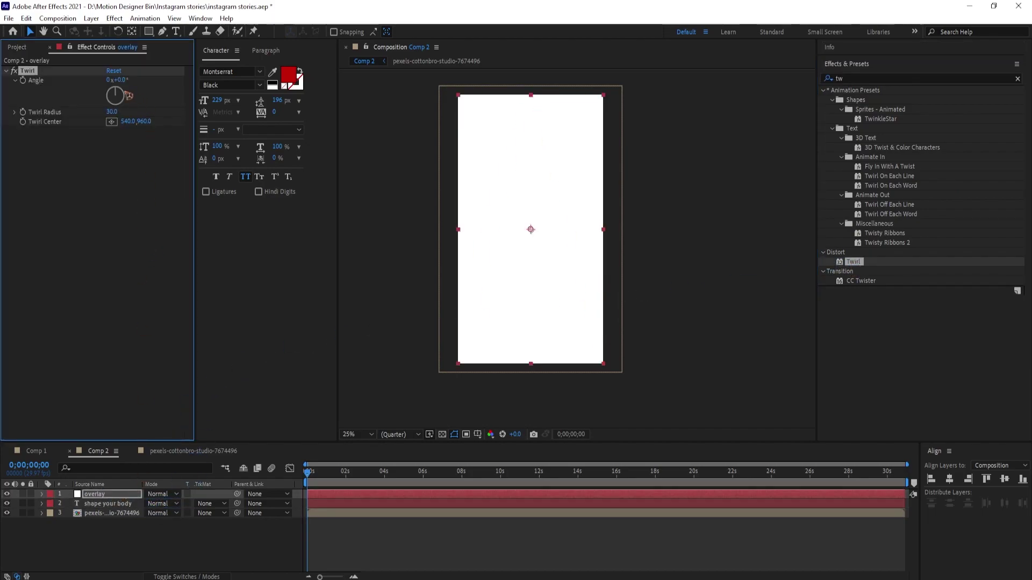
drag(120, 83, 372, 125)
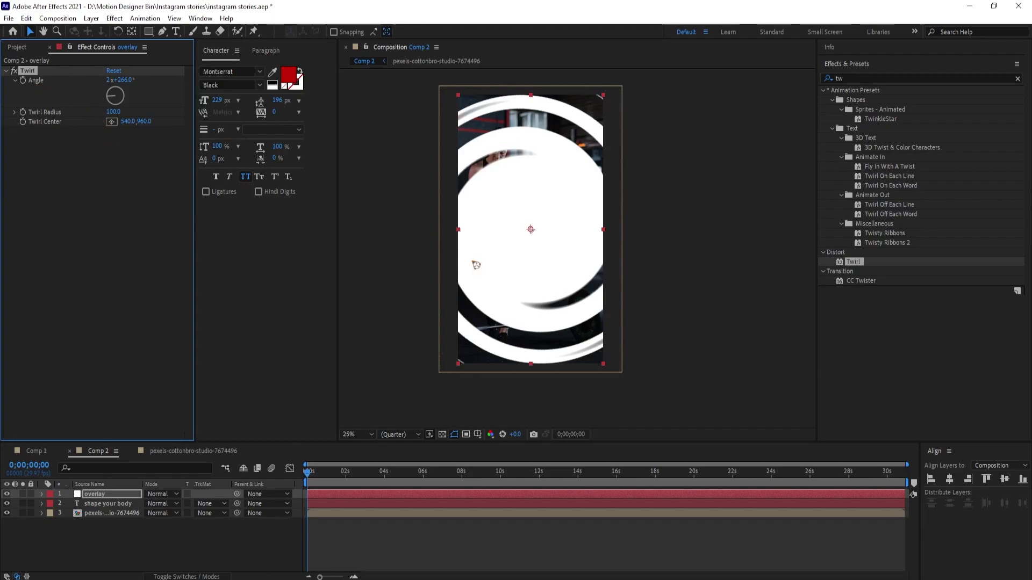
Step: Move the Twirl Center to 2864, 2736, beyond the frame's lower-right corner, and keyframe it at 0 seconds
click(111, 121)
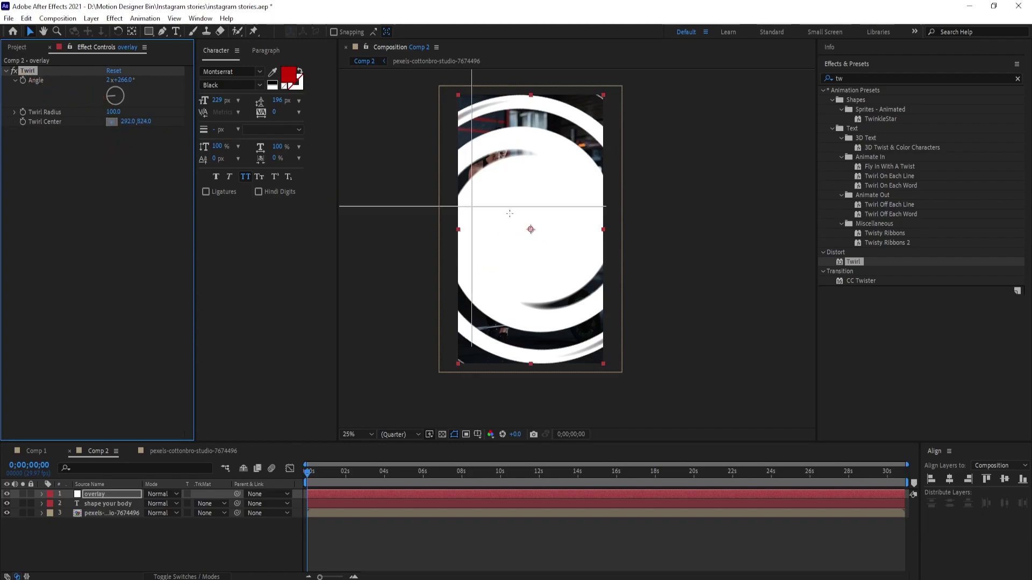
click(518, 222)
drag(522, 228, 848, 482)
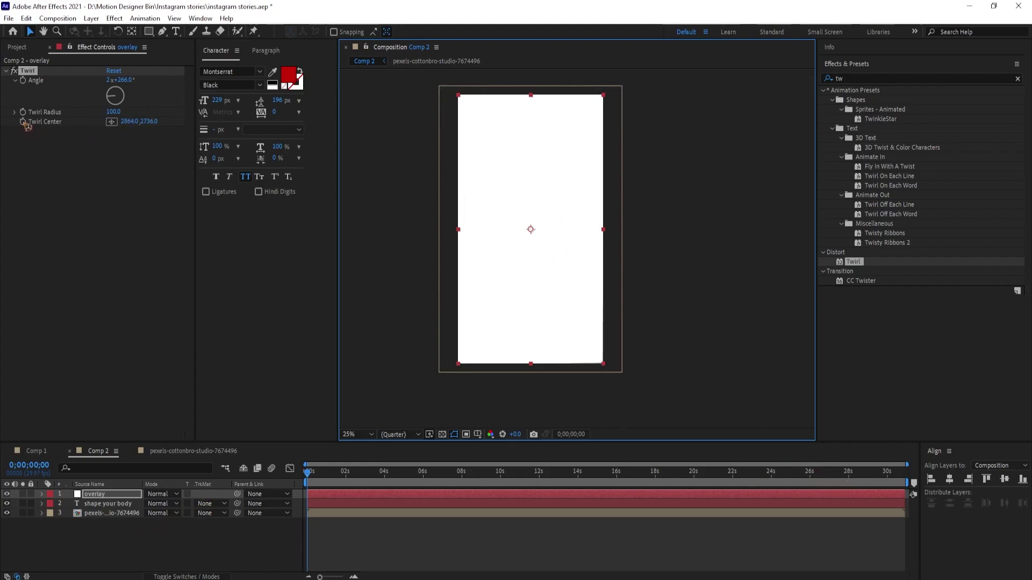
click(23, 122)
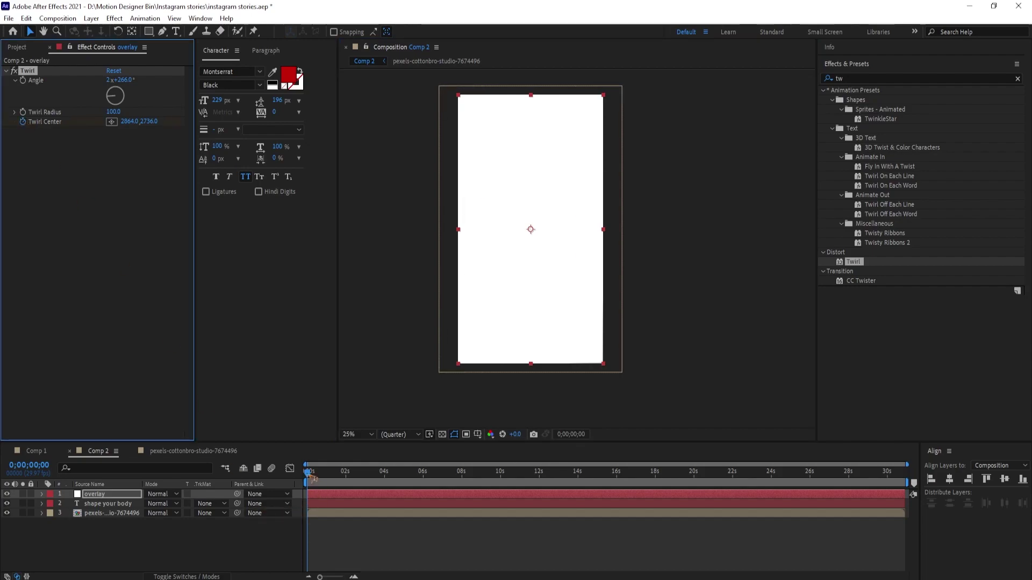
Step: At 2 seconds, keyframe the Twirl Center past the frame's left edge at about -832, 488
drag(311, 478, 352, 494)
scroll(587, 357, down, 2)
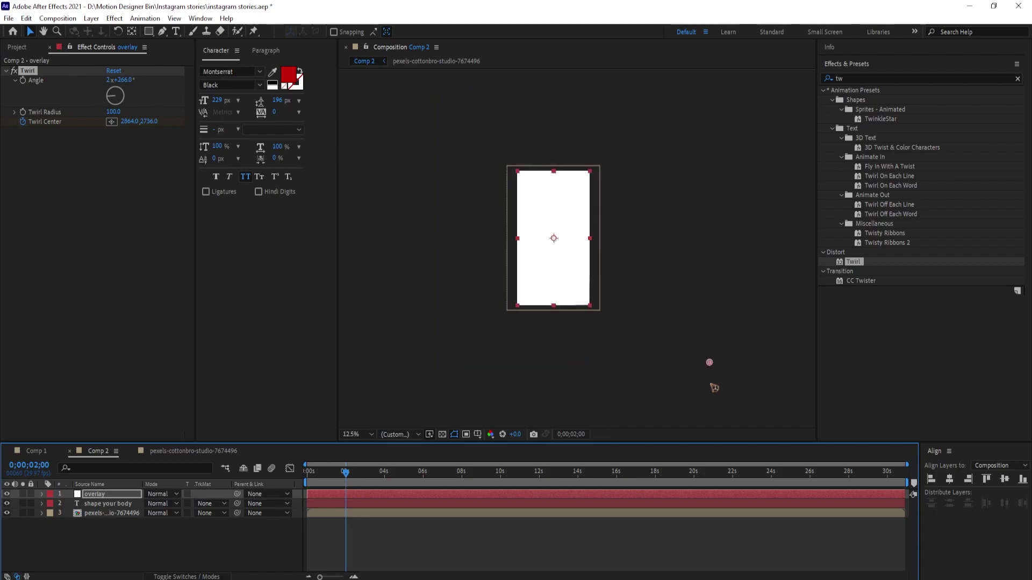
drag(710, 364, 461, 206)
key(period)
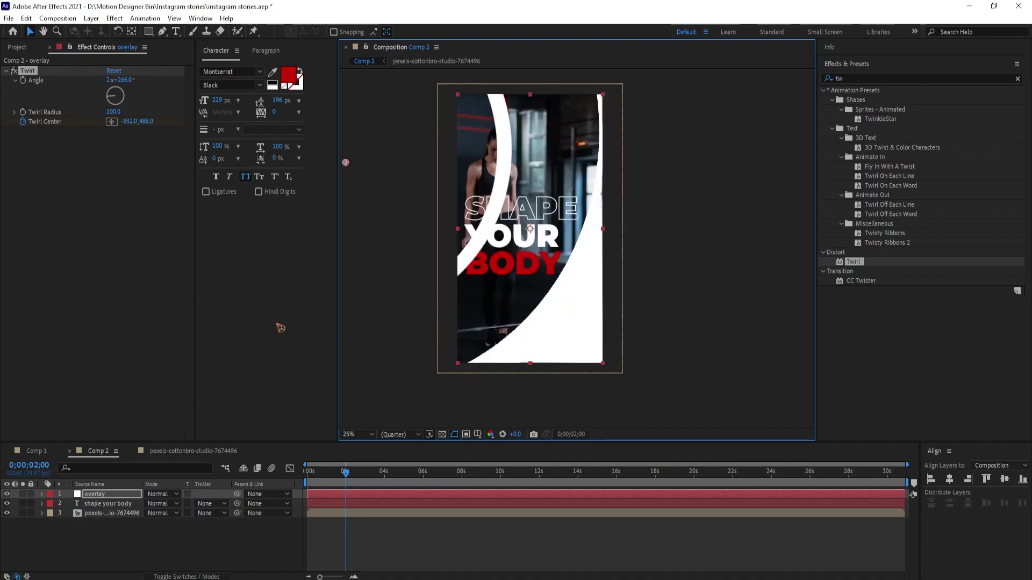
Step: Keyframe the Twirl Angle of 2x+266° at 2 seconds and return to the start of the composition
drag(127, 82, 104, 81)
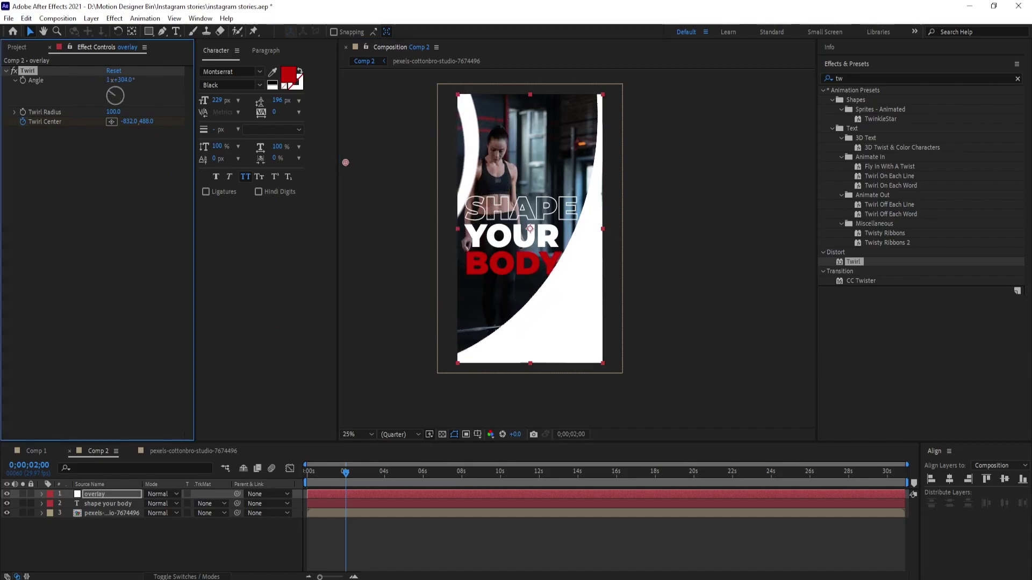
drag(13, 114, 98, 111)
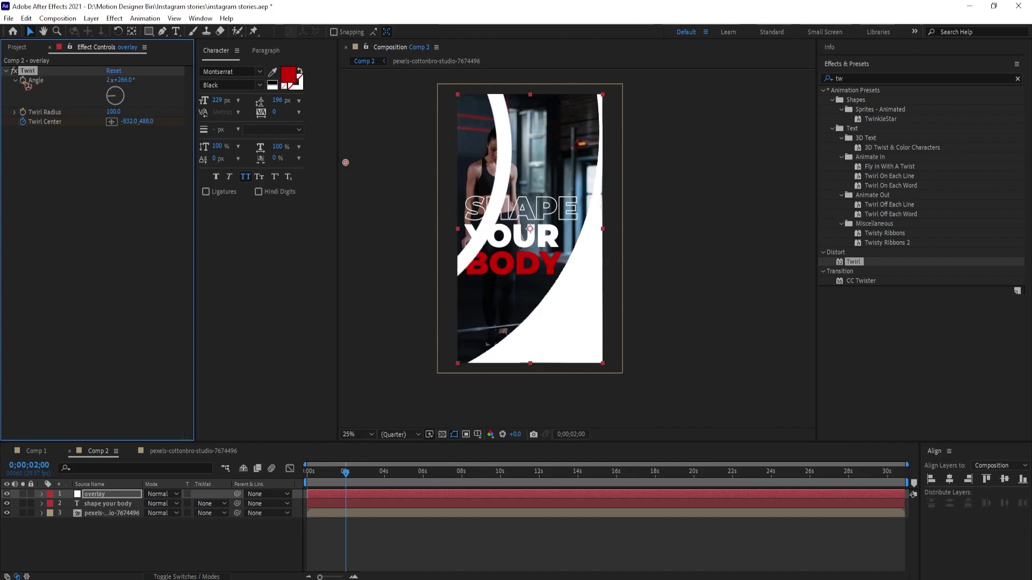
click(24, 81)
key(u)
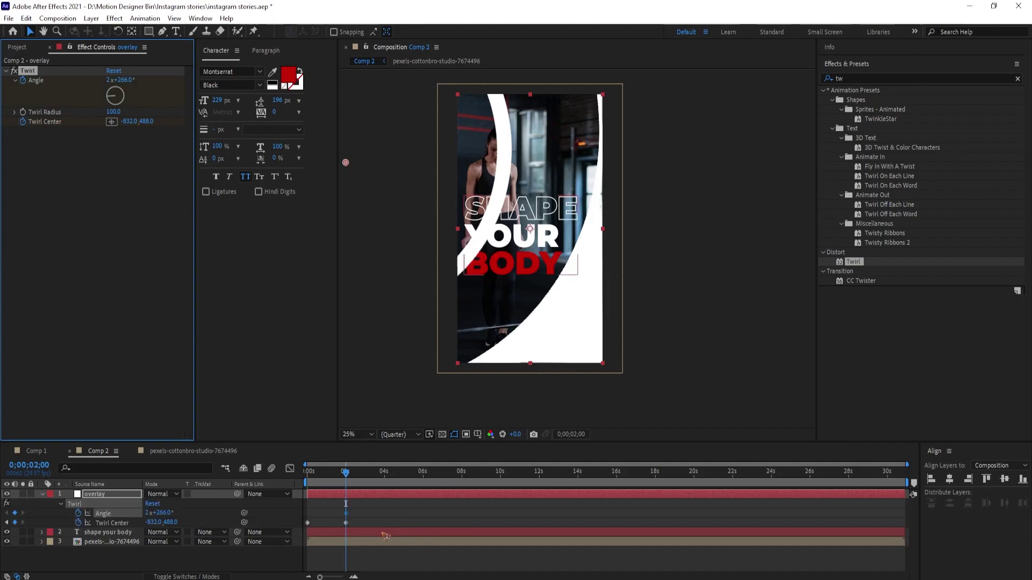
drag(347, 475, 304, 480)
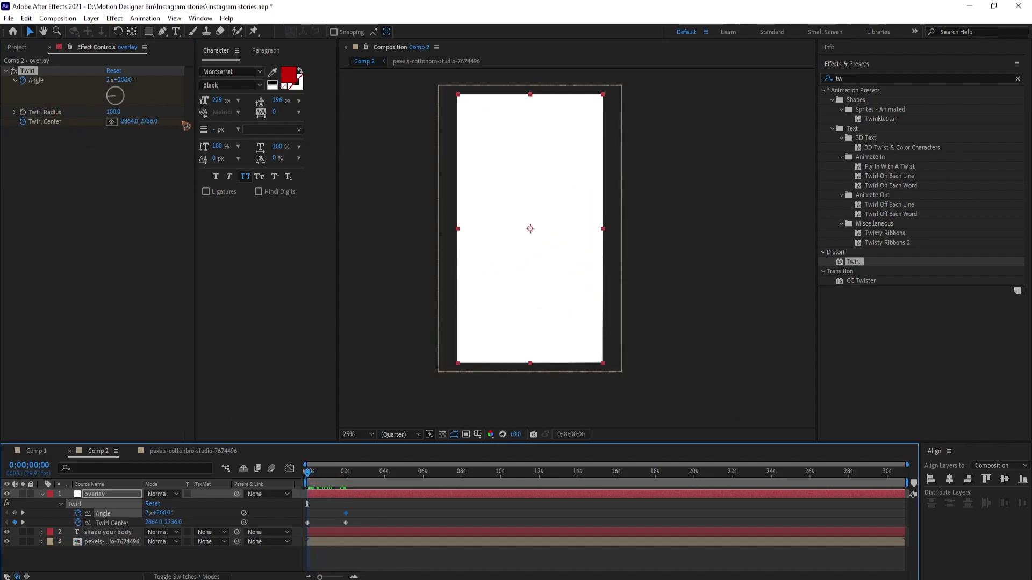
Step: Keyframe the Twirl Angle at 0 seconds, and at 2 seconds set it to 1x+179° with the Twirl Center at -832, 596
click(15, 513)
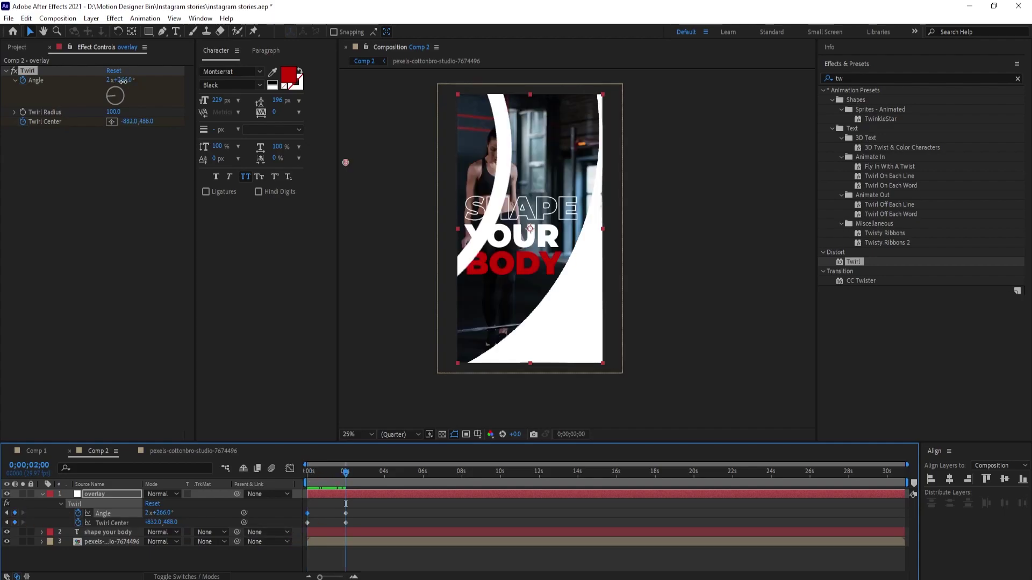
mouse_move(122, 81)
mouse_down()
mouse_move(0, 82)
mouse_move(138, 80)
mouse_up()
mouse_move(347, 164)
mouse_down()
mouse_move(348, 179)
mouse_move(368, 166)
mouse_move(357, 188)
mouse_move(348, 176)
mouse_up()
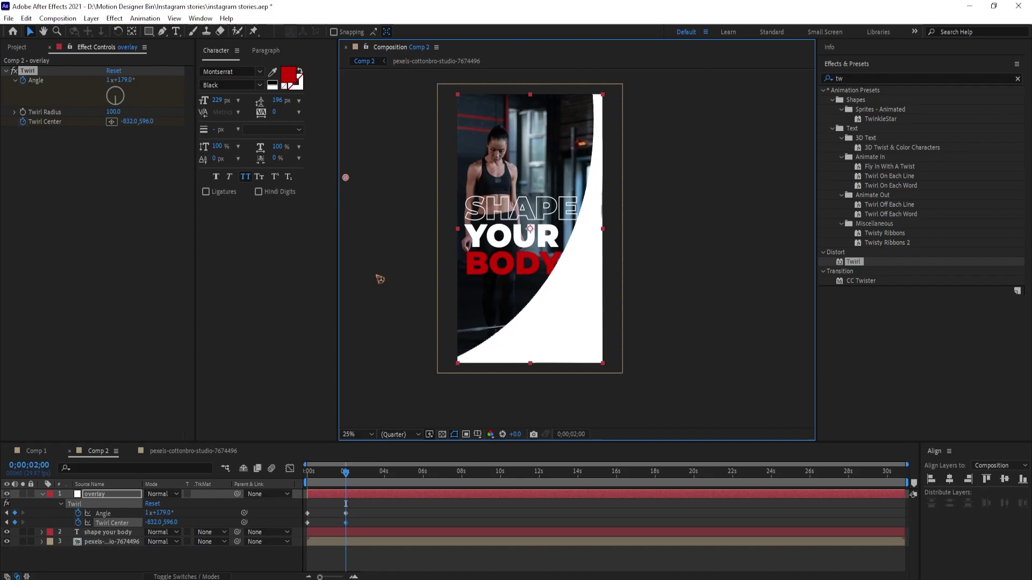
Step: Apply Easy Ease to all Twirl Angle and Twirl Center keyframes on the overlay layer
drag(485, 510, 273, 535)
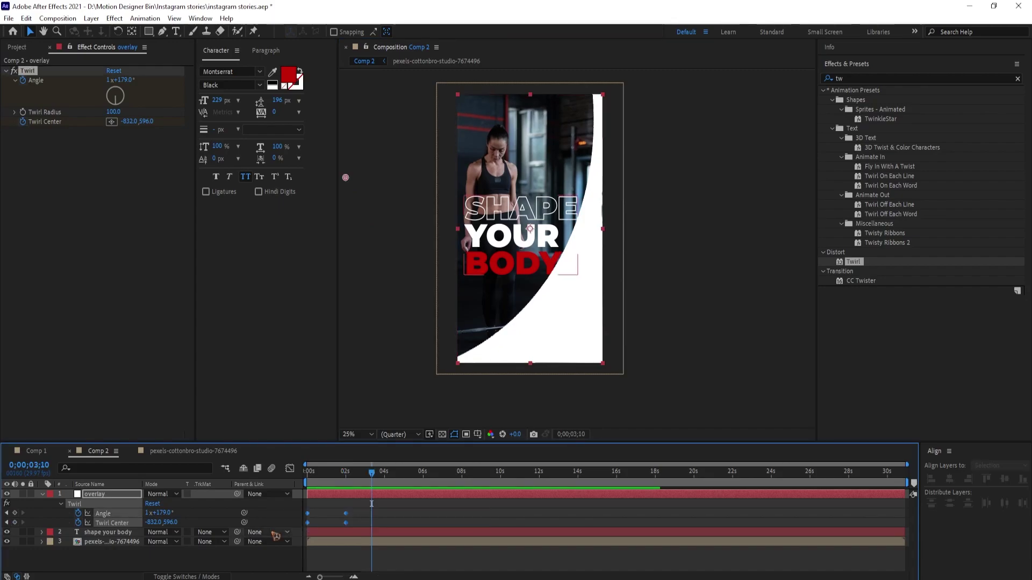
key(F9)
click(363, 509)
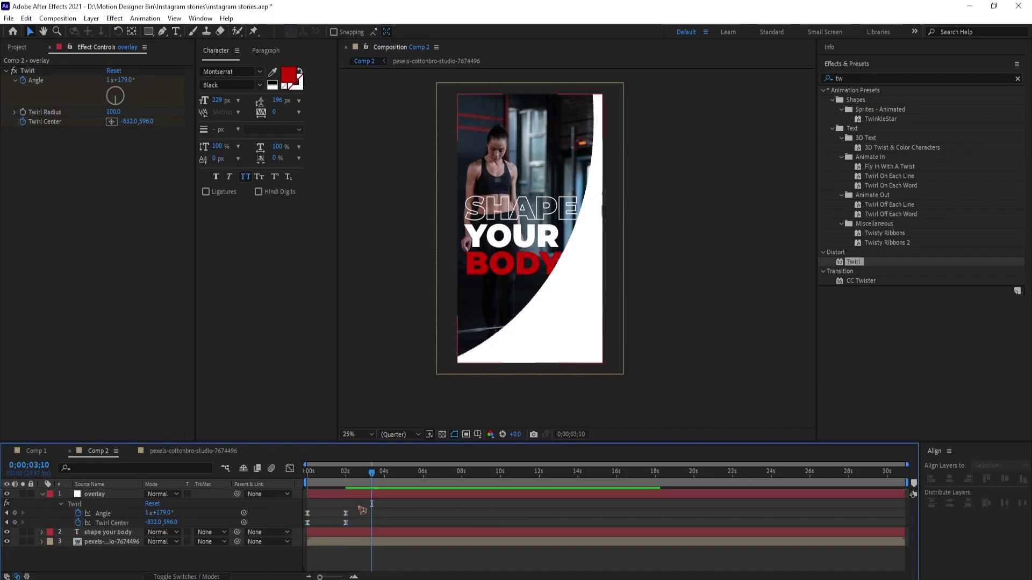
Step: Reshape the Twirl keyframes' speed graph so the motion peaks early and eases out slowly, and preview the animation from the start
drag(360, 506, 324, 526)
click(290, 469)
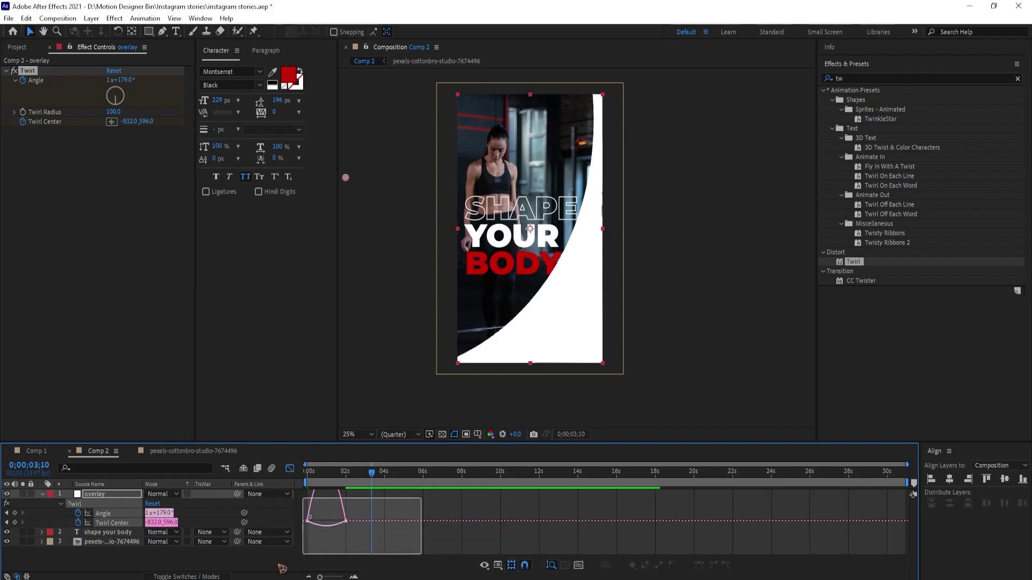
drag(337, 546, 321, 545)
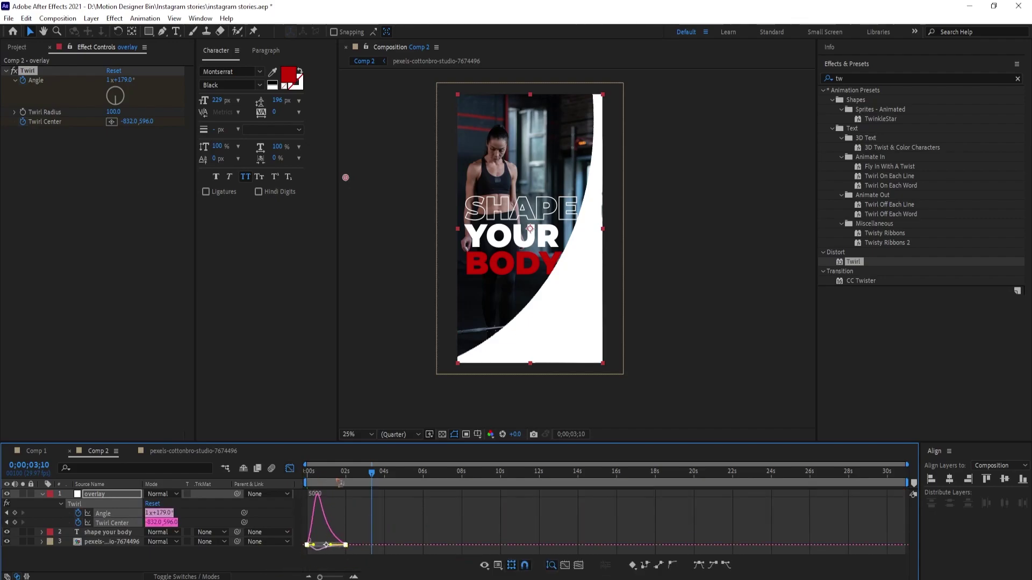
key(Home)
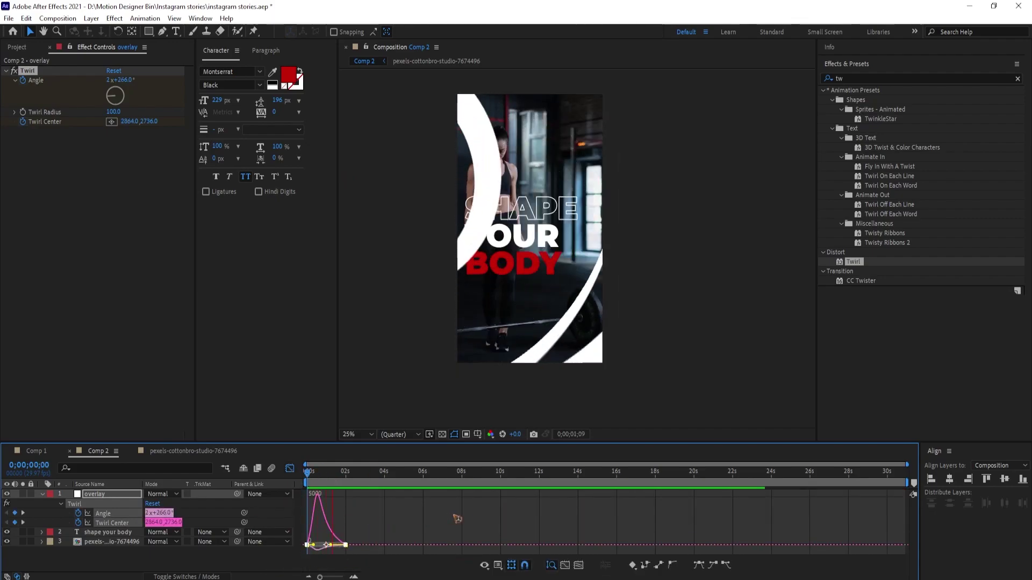
key(space)
click(291, 469)
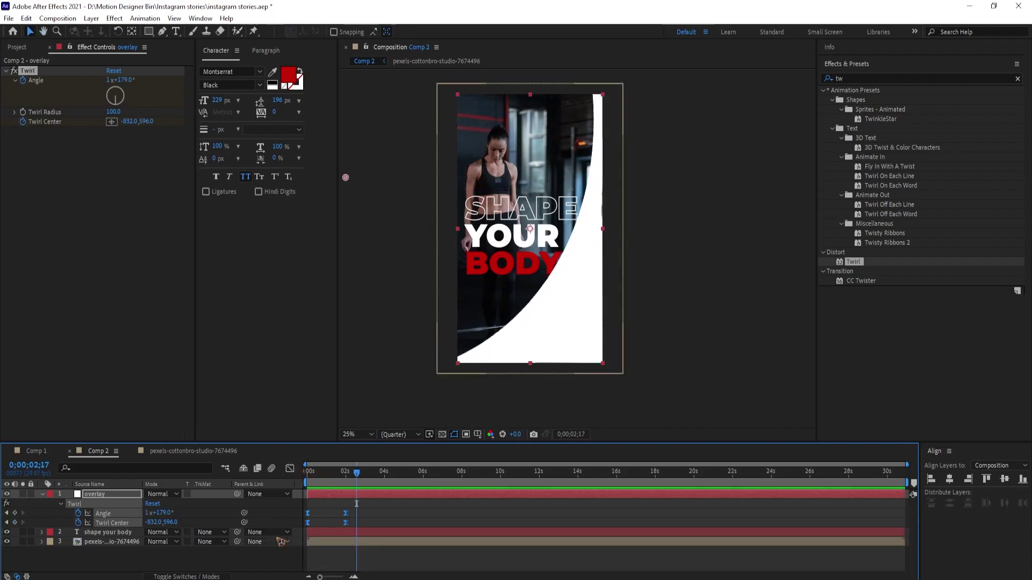
click(42, 494)
click(142, 543)
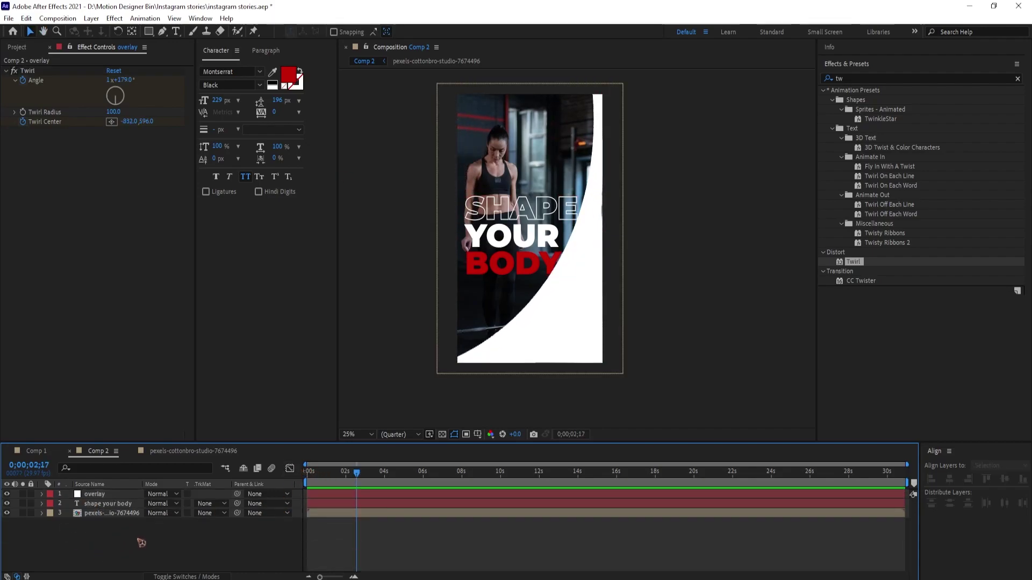
Step: Add the text "register now" on the white area in the lower part of the frame
click(176, 31)
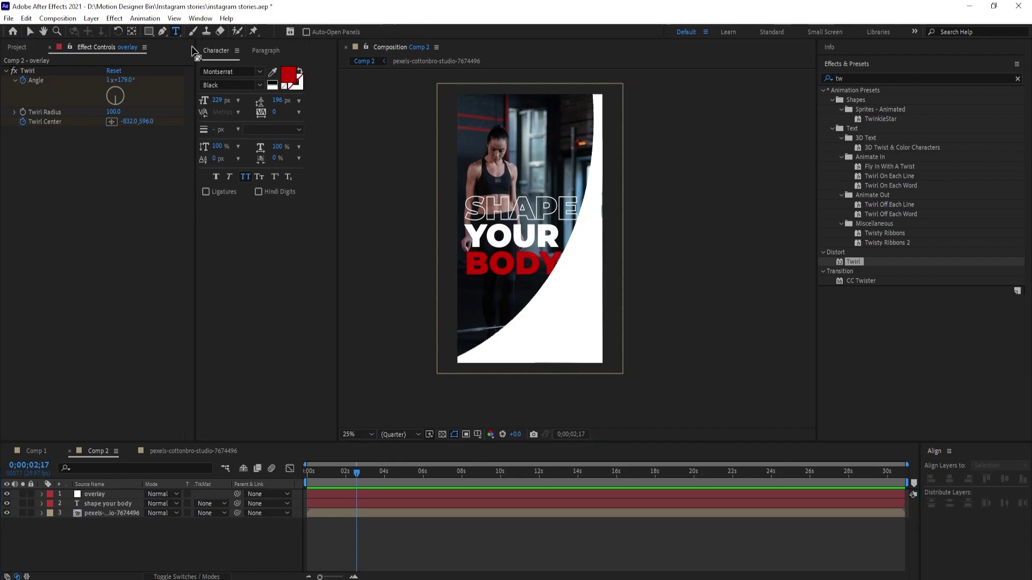
click(524, 339)
text(re)
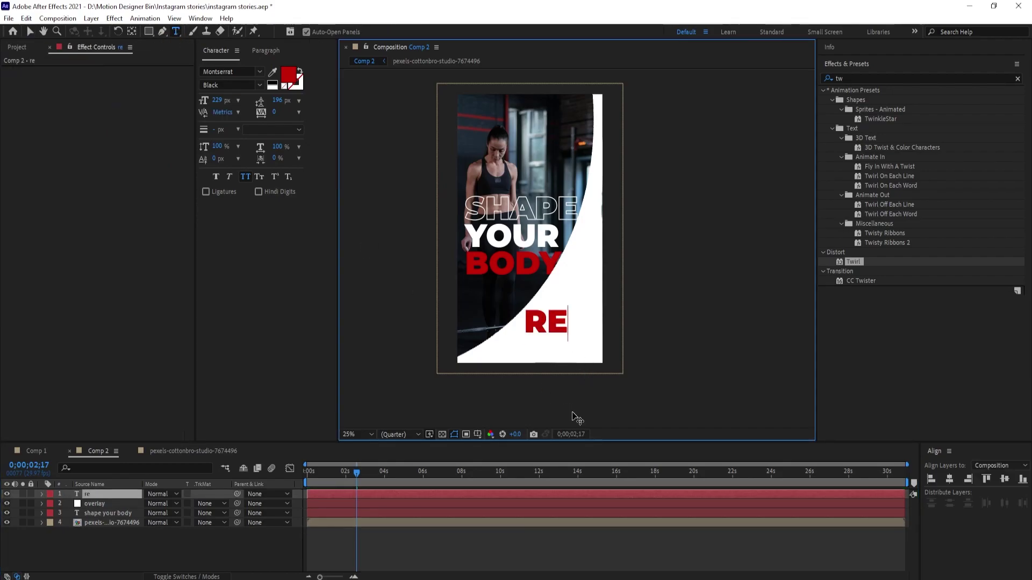
text(gister now)
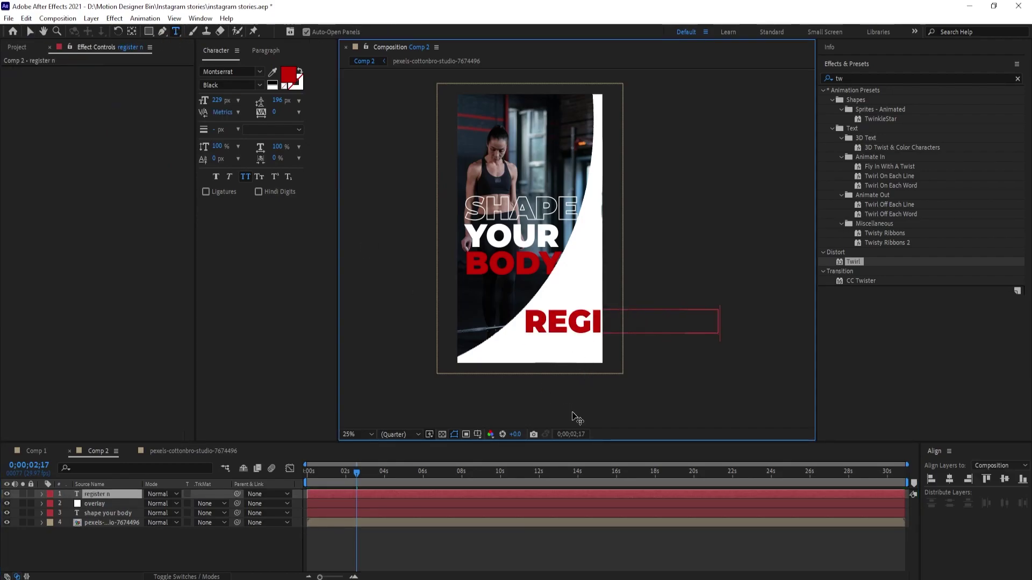
click(29, 32)
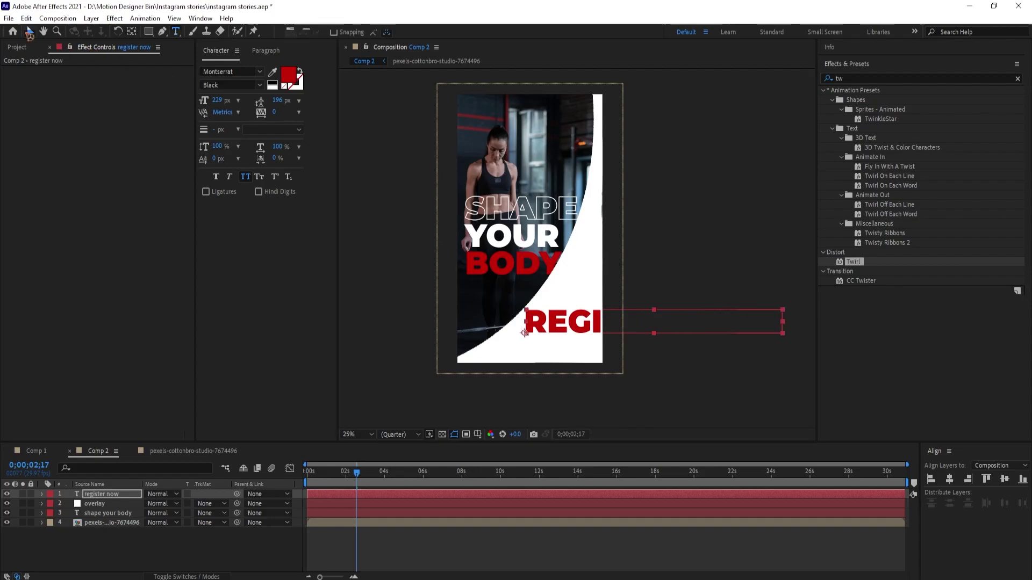
Step: Set the register now text to 61 px with right alignment and place it near the frame's lower-right corner
drag(223, 104, 455, 265)
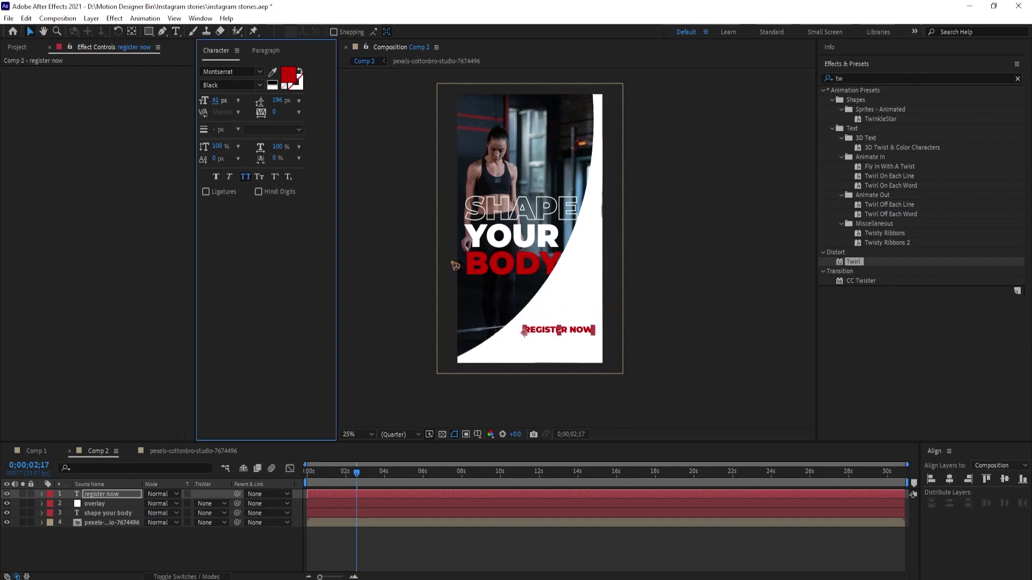
click(266, 53)
click(232, 70)
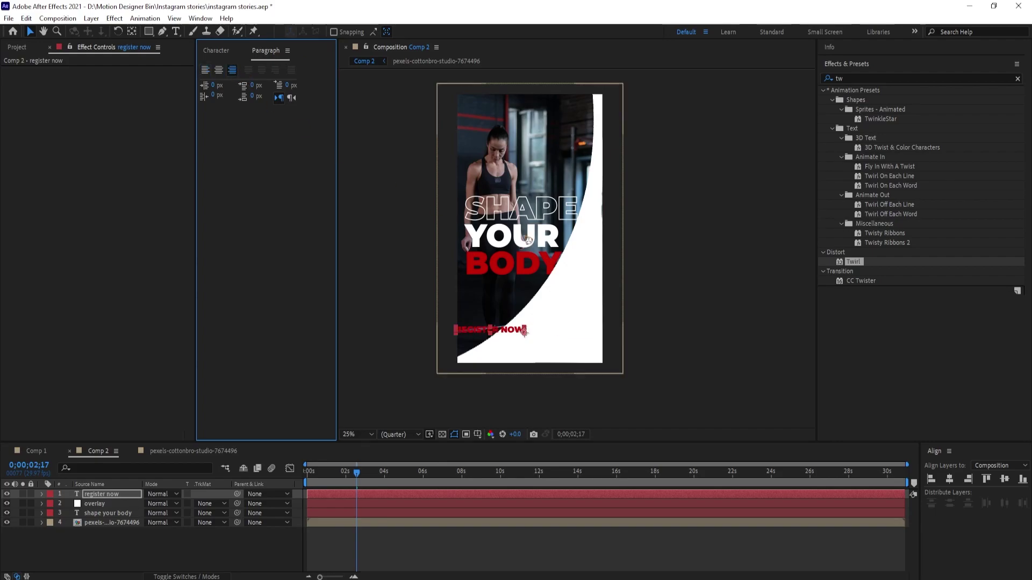
click(568, 416)
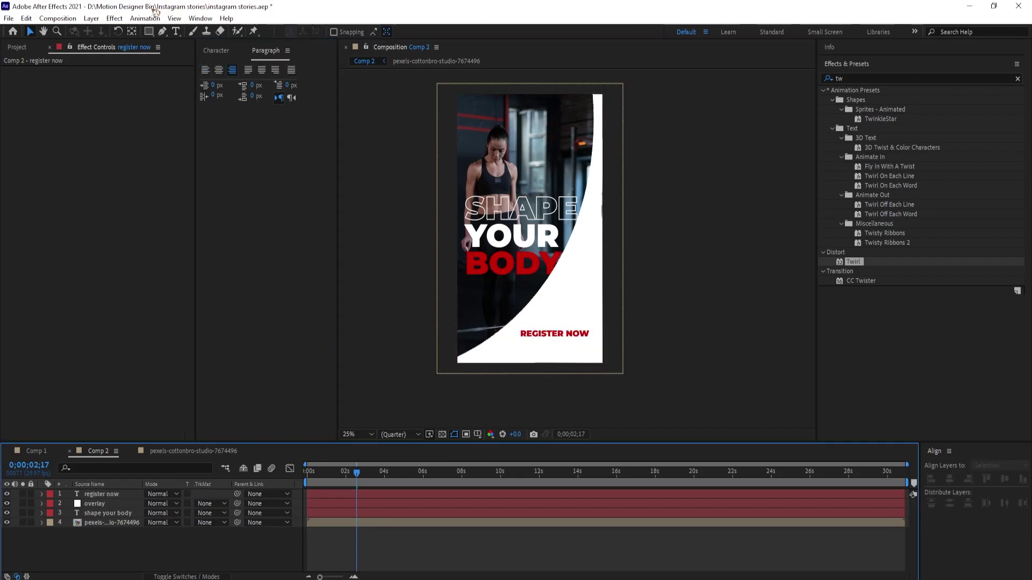
Step: Draw a red rectangle around the register now text and place its layer directly below the text layer
click(152, 33)
click(203, 31)
scroll(584, 363, up, 2)
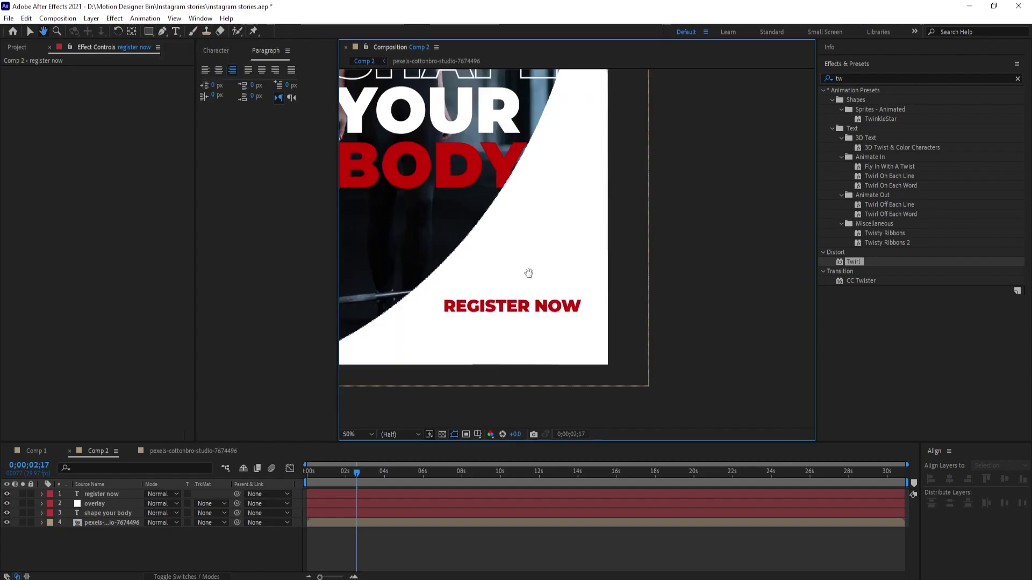
drag(437, 294, 588, 321)
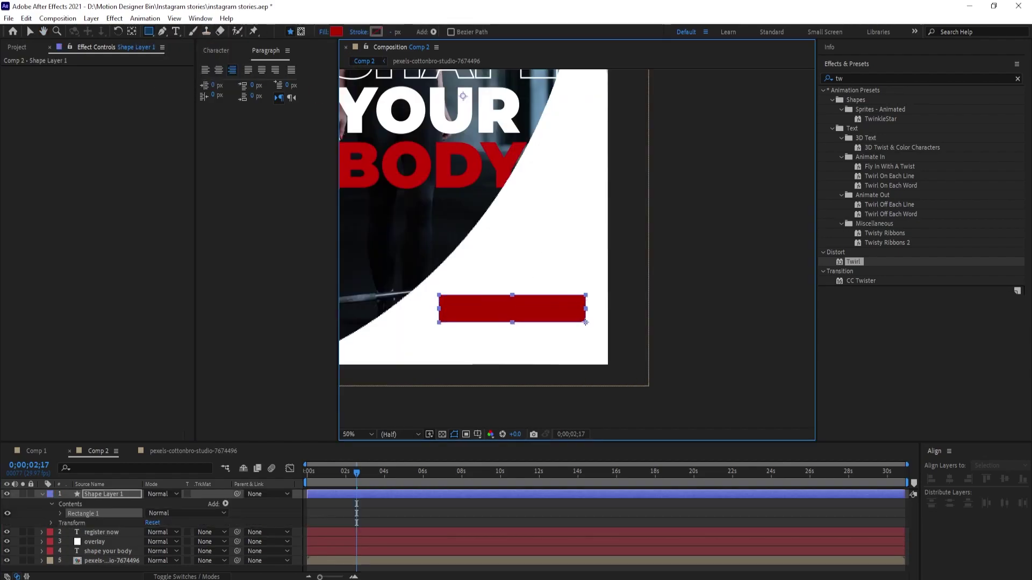
click(29, 31)
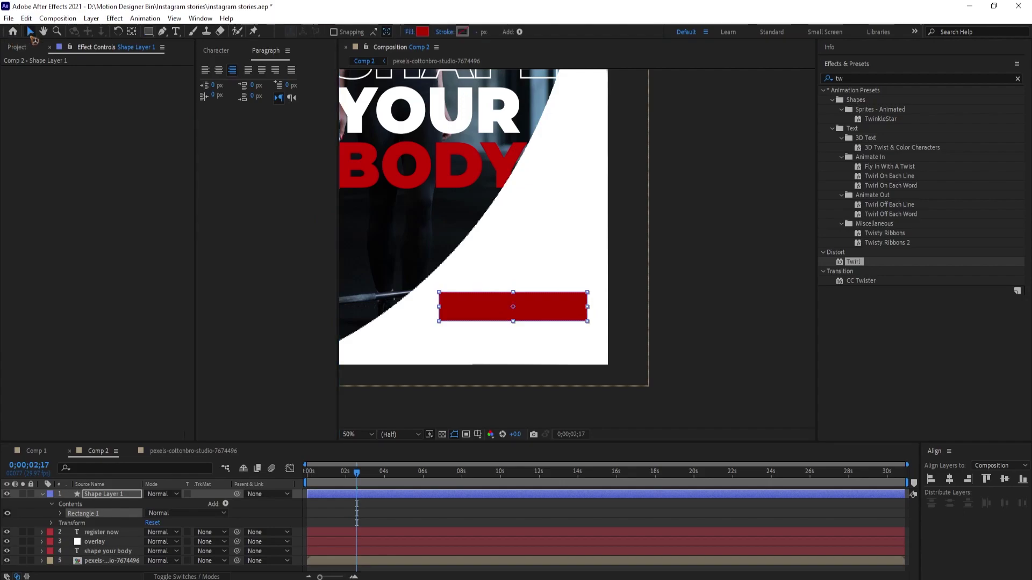
click(42, 495)
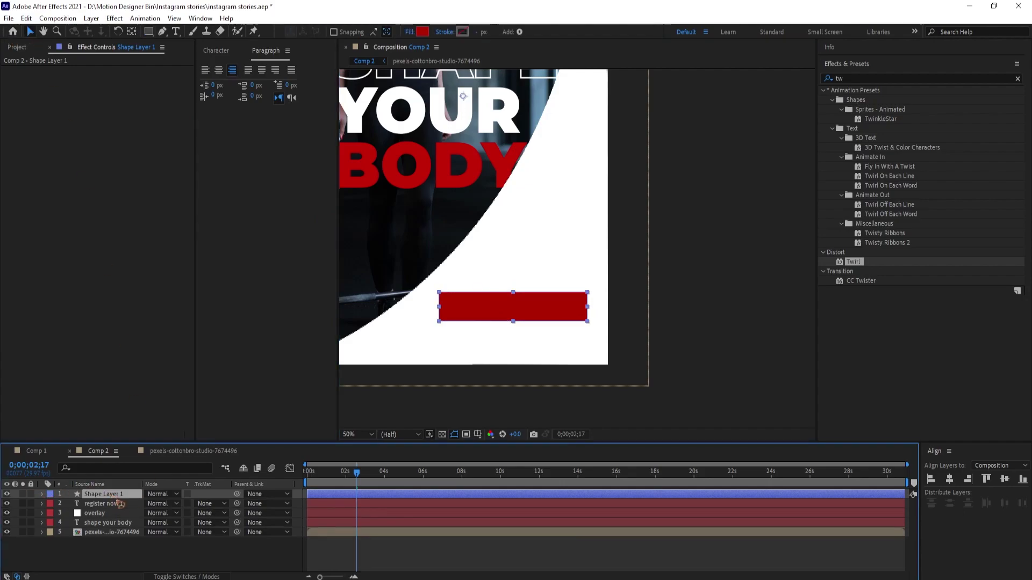
drag(114, 496, 123, 509)
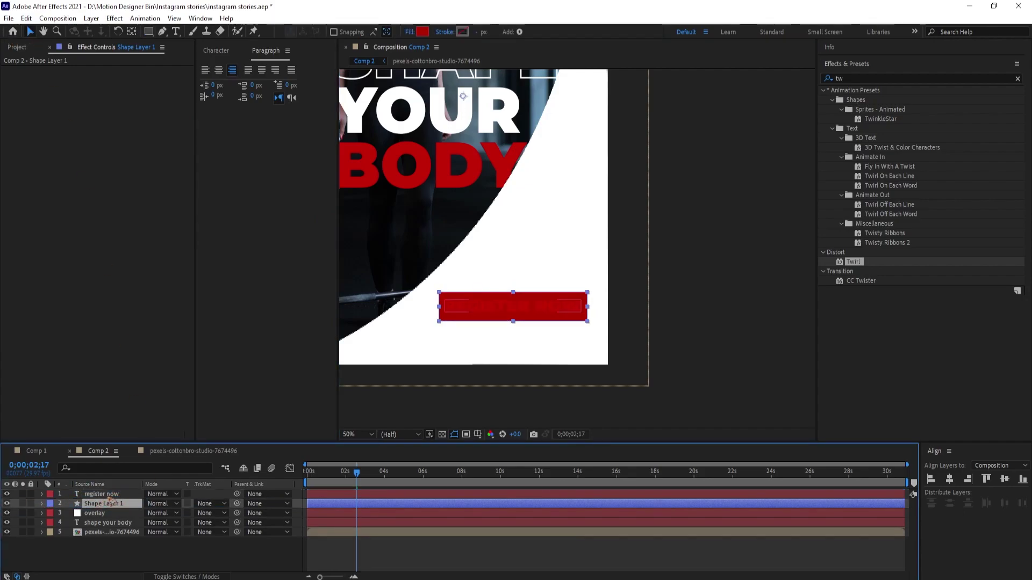
Step: Change the register now text's fill color to white
click(110, 495)
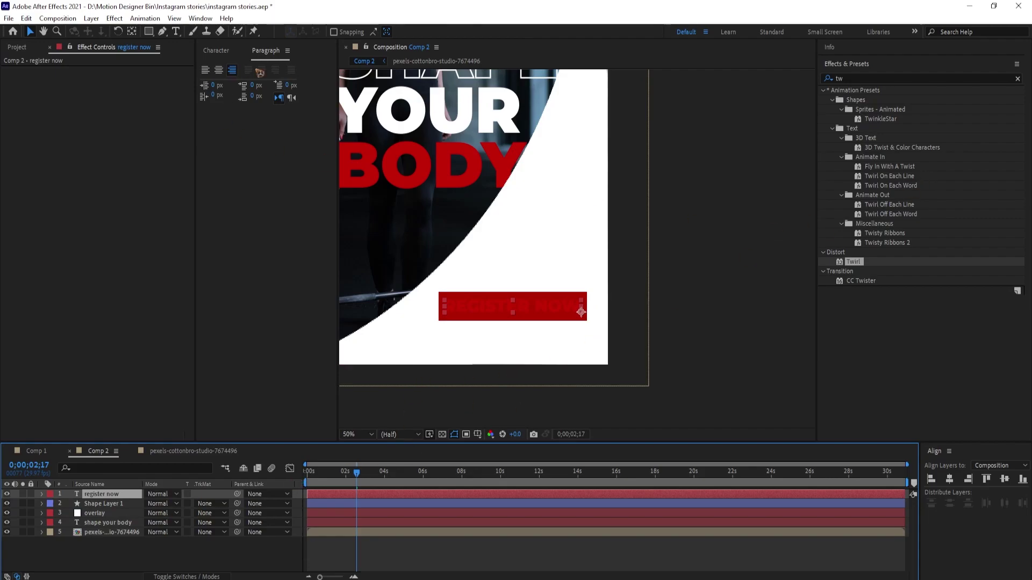
click(216, 50)
click(292, 77)
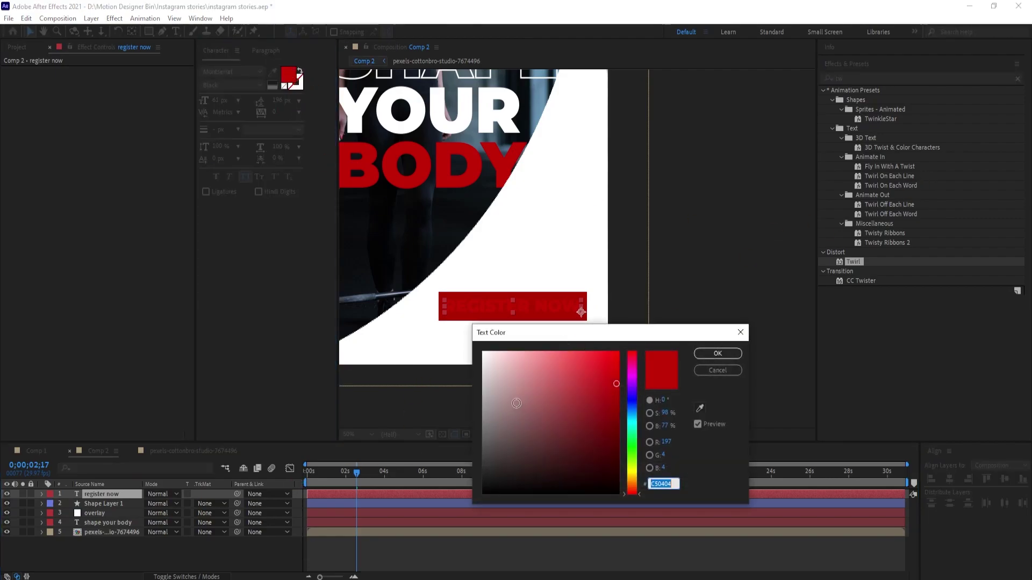
drag(518, 403, 475, 346)
click(718, 354)
Step: Move the red rectangle layer's anchor point to the rectangle's right edge
click(538, 297)
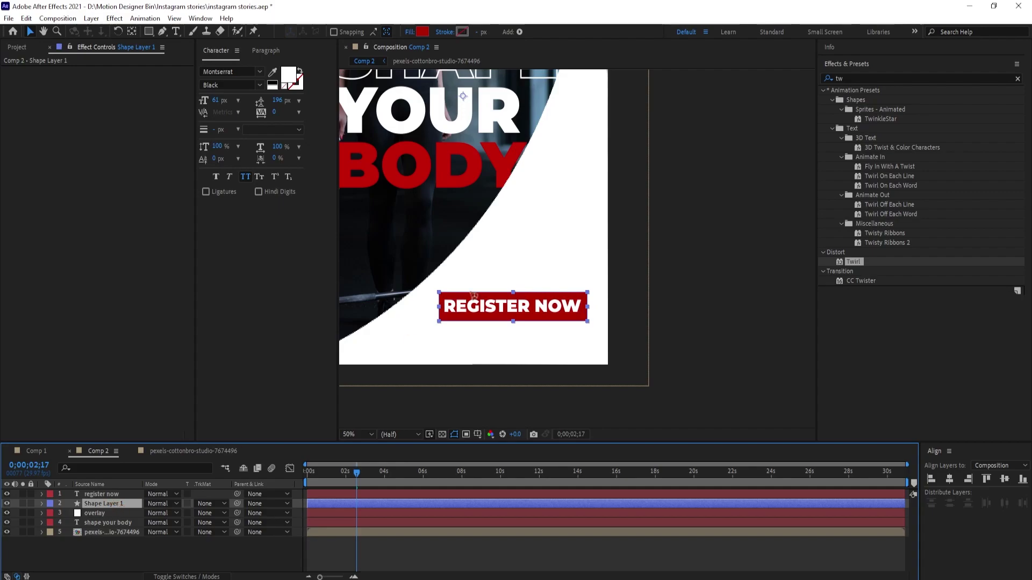
scroll(473, 294, down, 2)
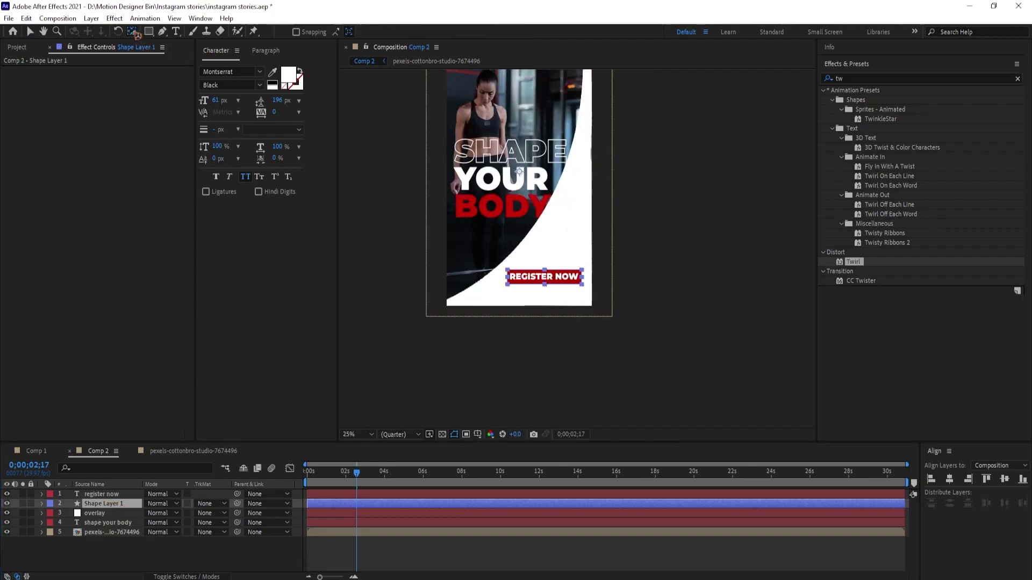
drag(519, 173, 592, 279)
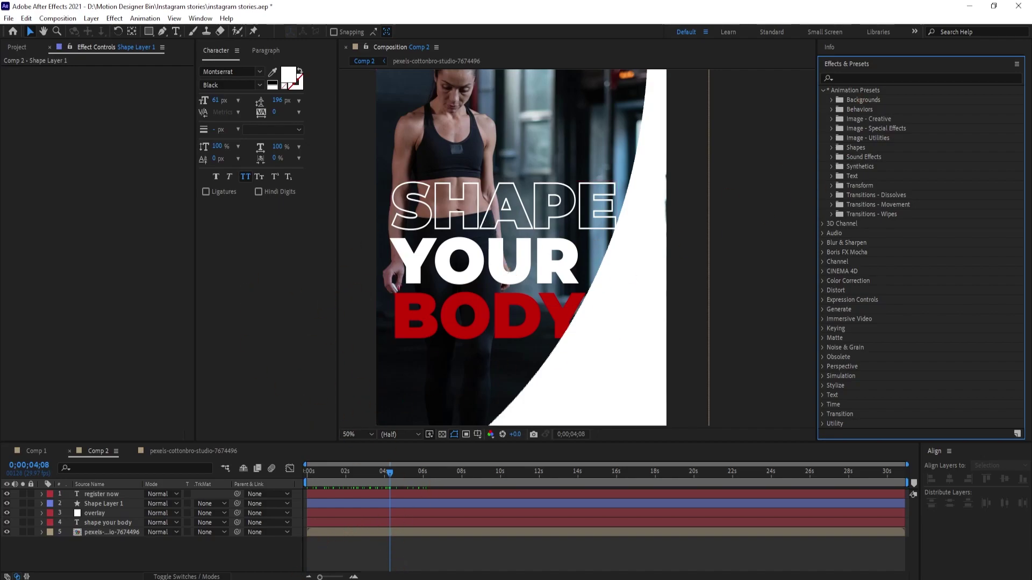
Step: Apply the Slide from below preset from Motion Designer Text Animation Presets to the shape your body layer at 0;00;01;26
mouse_move(275, 572)
click(383, 535)
click(833, 178)
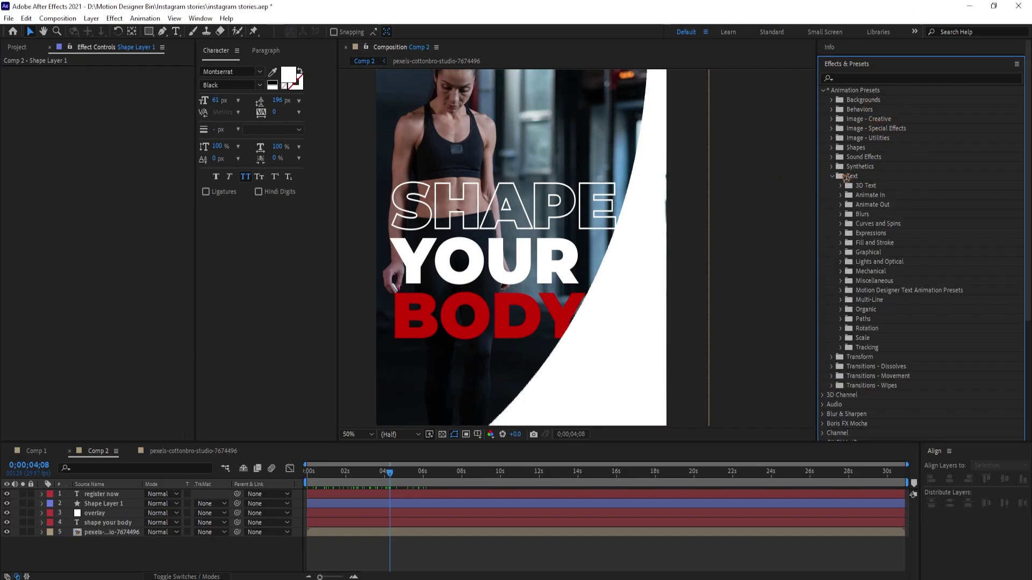
click(841, 291)
scroll(844, 293, down, 2)
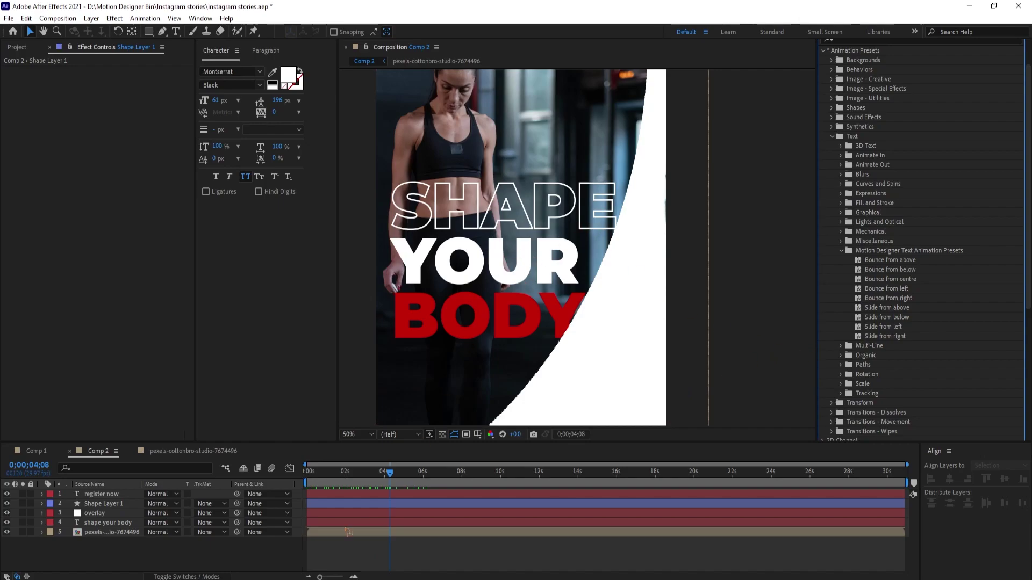
mouse_move(338, 476)
mouse_down()
mouse_move(305, 486)
mouse_move(331, 491)
mouse_up()
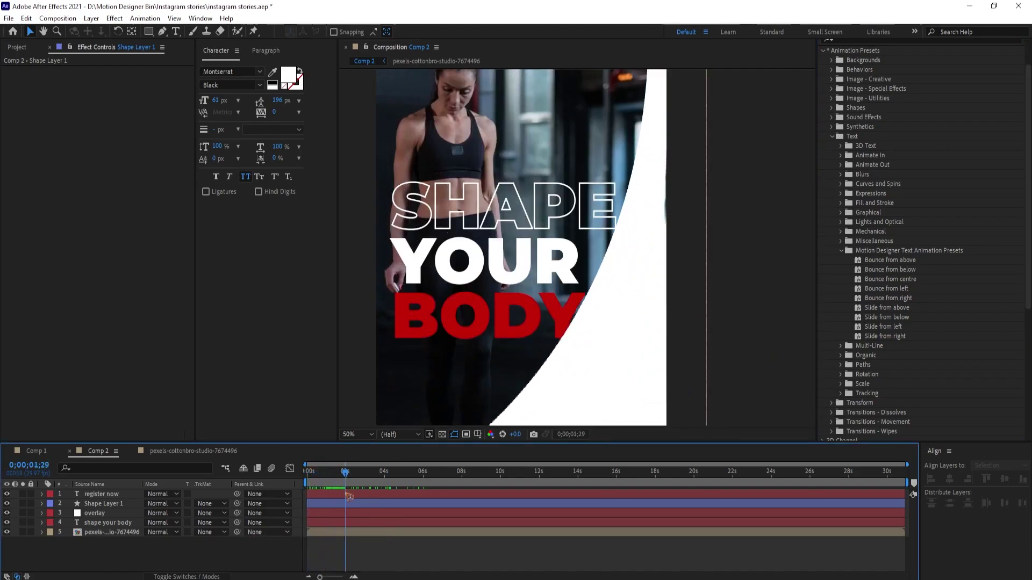
click(120, 523)
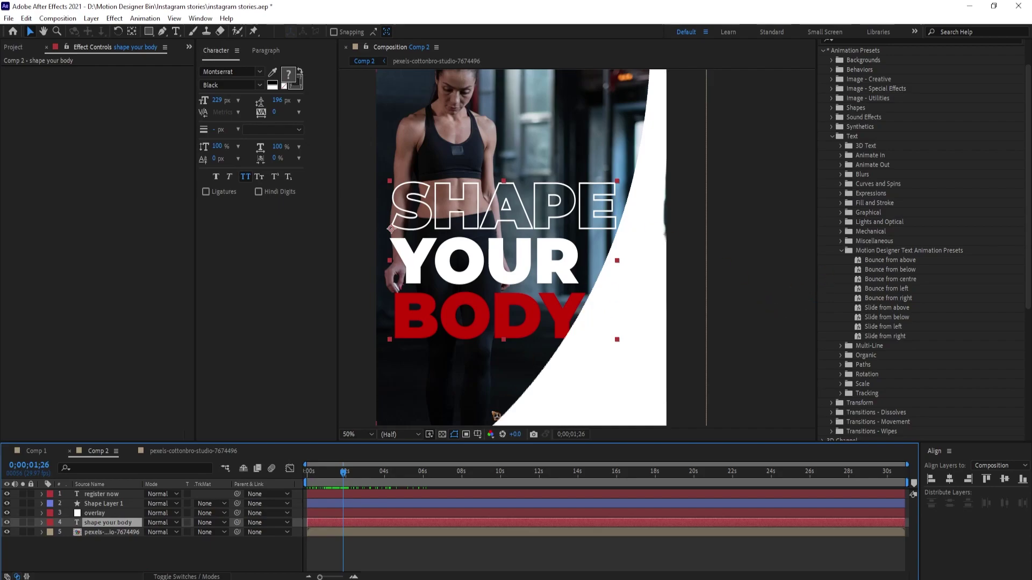
click(895, 318)
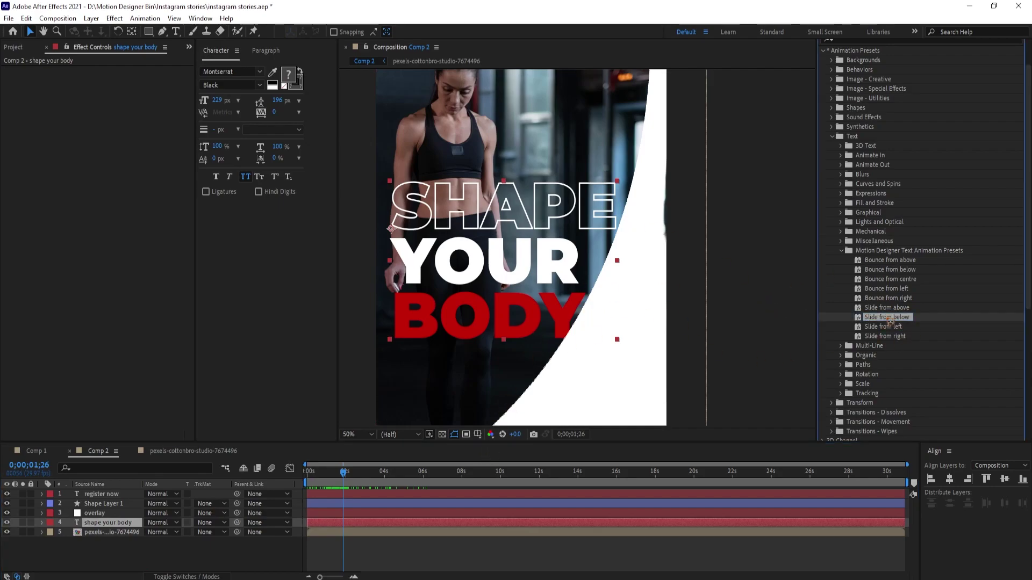
drag(889, 320, 360, 523)
key(comma)
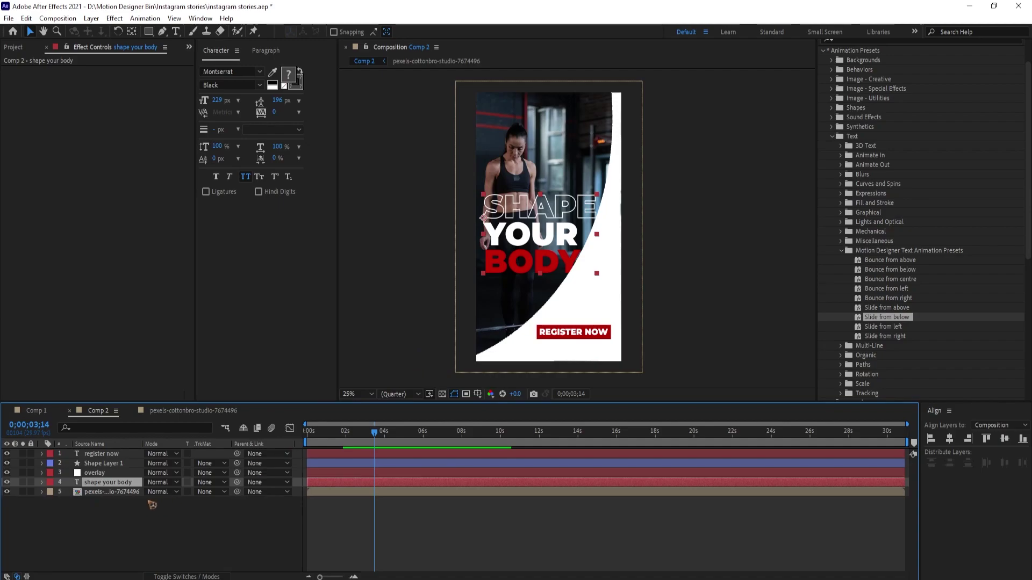
Step: Set the shape your body layer's Animator 1 position to 0, 1362 so the text starts below the frame
click(42, 484)
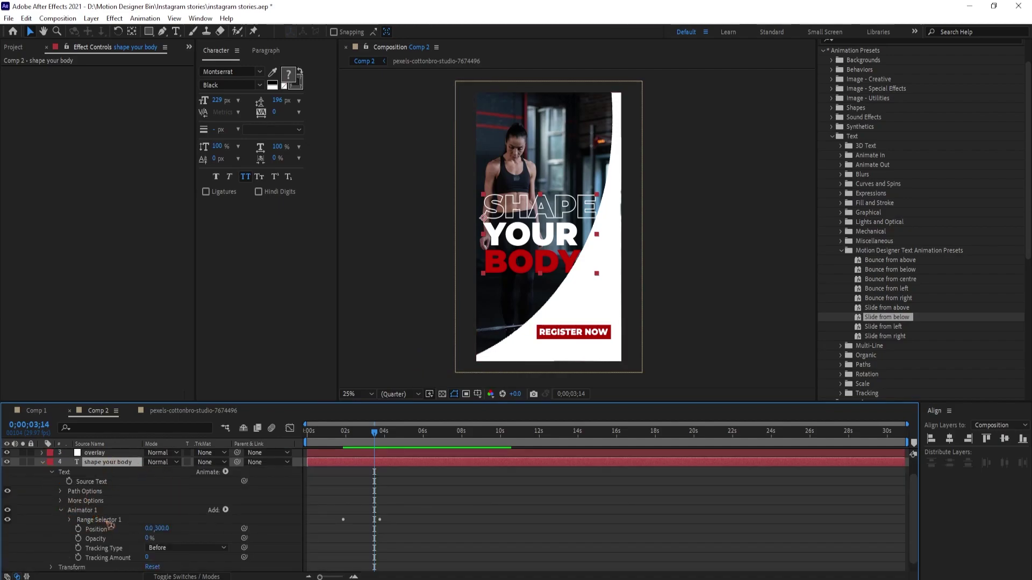
click(109, 520)
scroll(122, 517, down, 1)
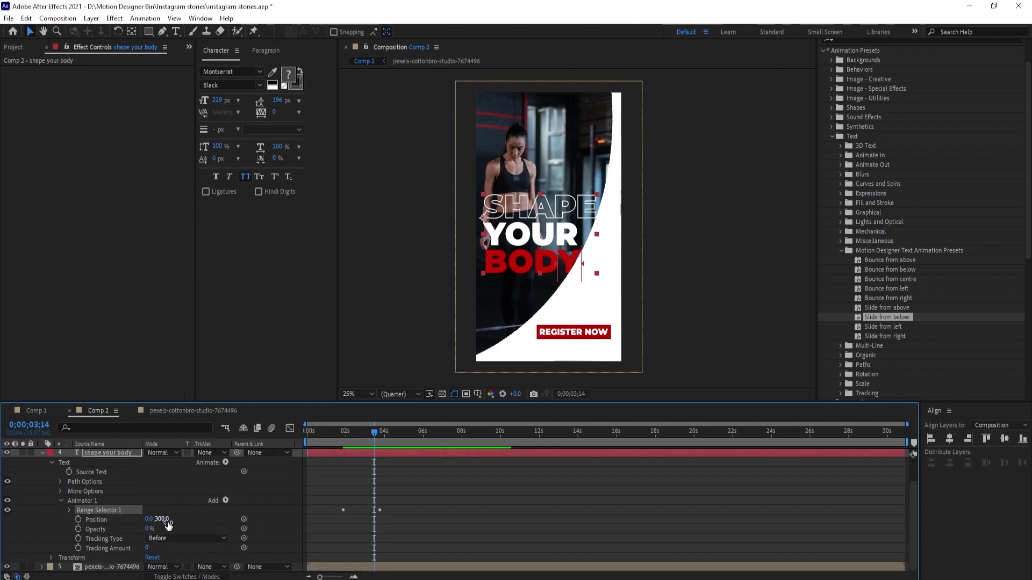
drag(165, 520, 652, 522)
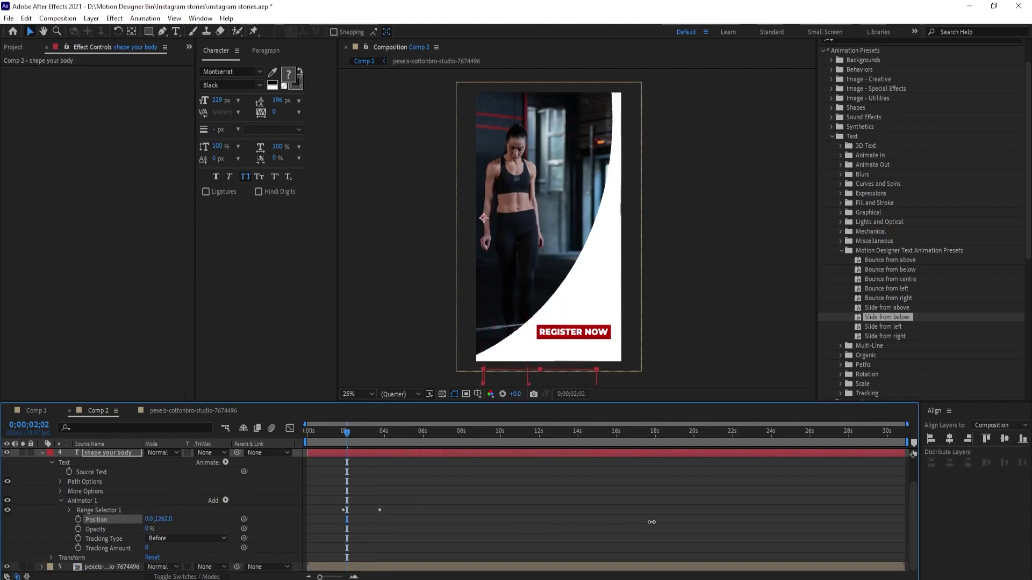
Step: Preview the shape your body text animation from 0;00;01;17
click(338, 437)
key(space)
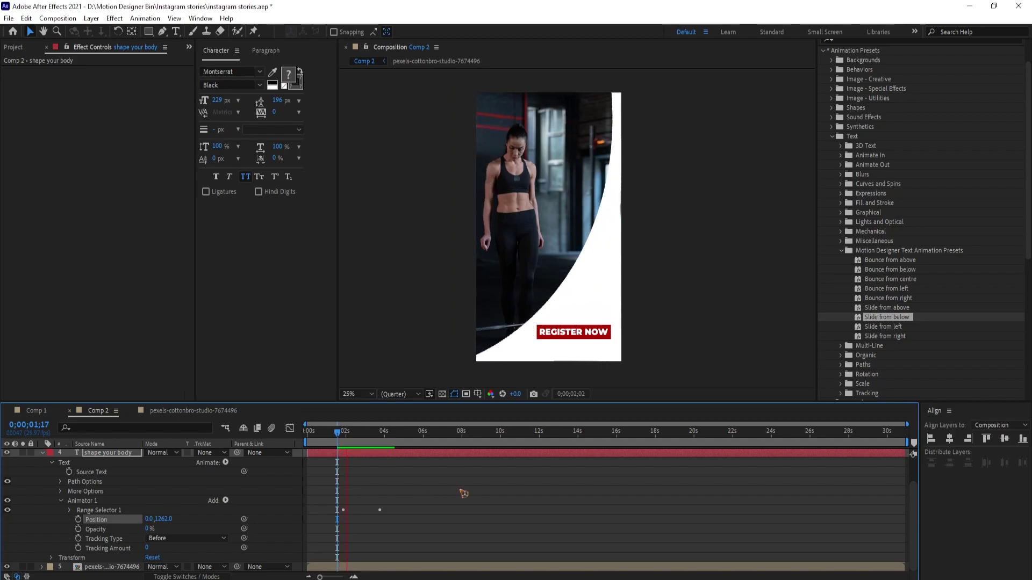
key(space)
Step: Enable motion blur for the shape your body layer and for the composition
scroll(48, 490, up, 2)
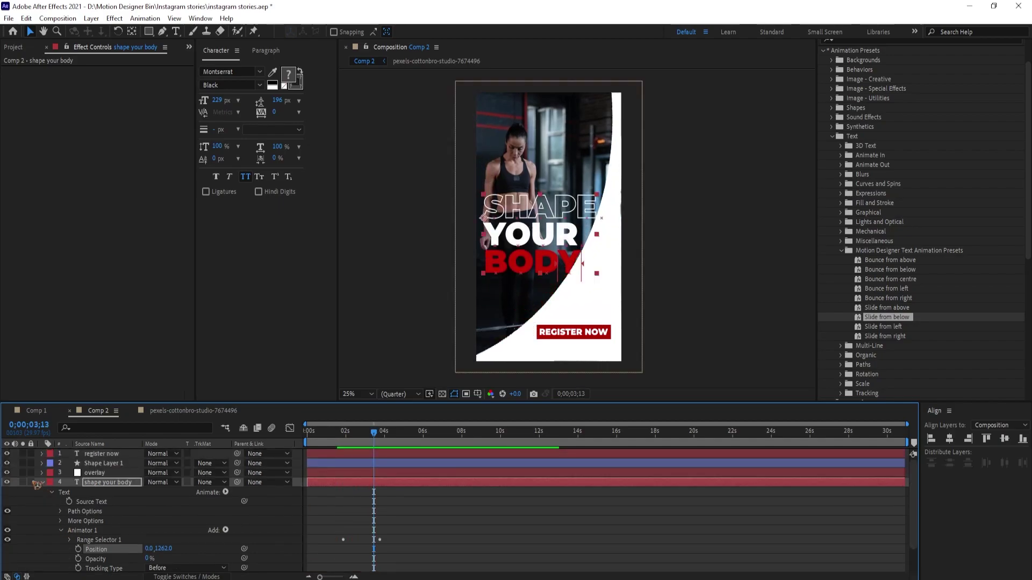
click(43, 483)
click(191, 577)
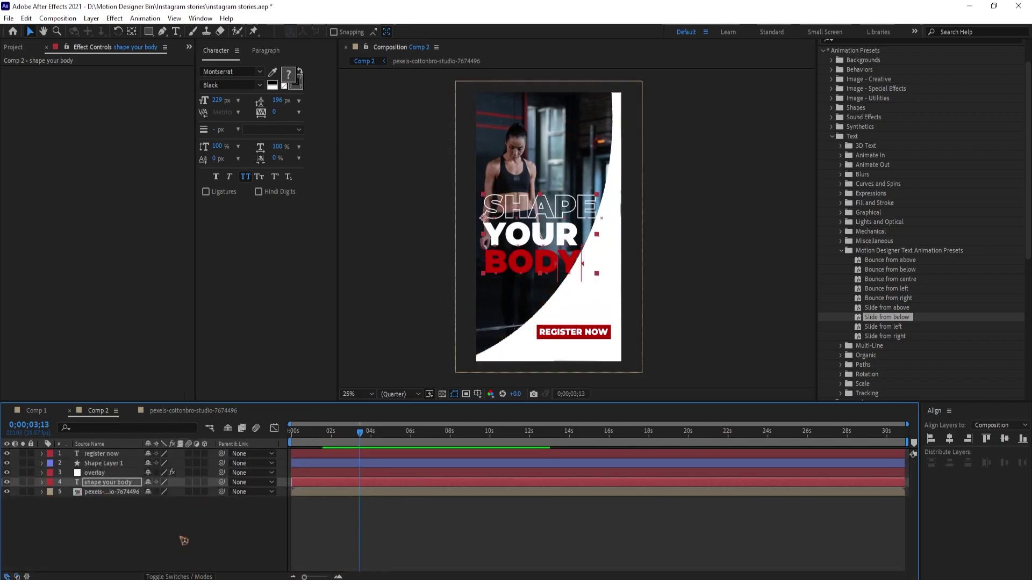
click(189, 482)
click(256, 428)
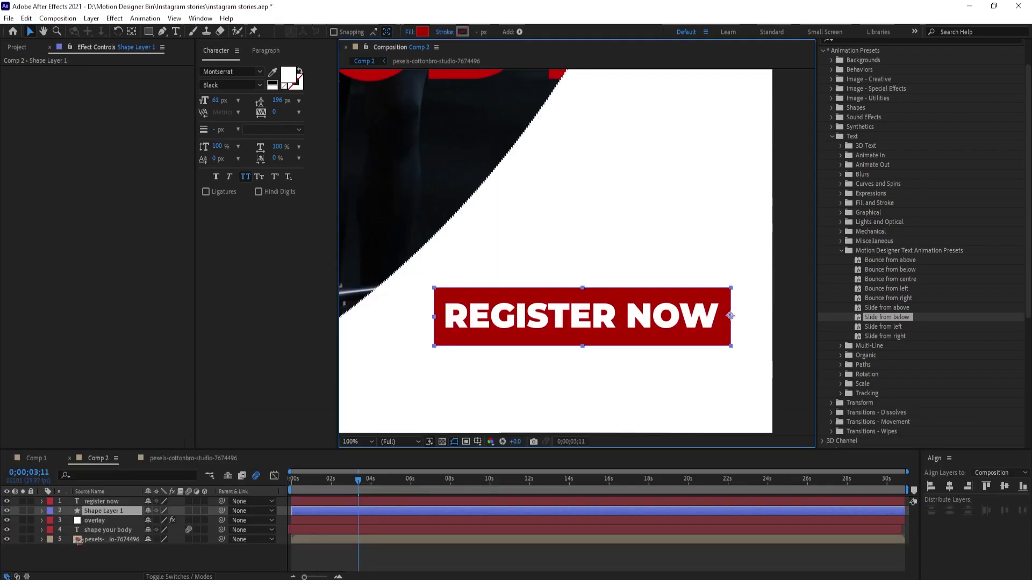
Step: Unlink the width and height scale proportions of Shape Layer 1, try a horizontal scale change and undo it
key(s)
click(149, 521)
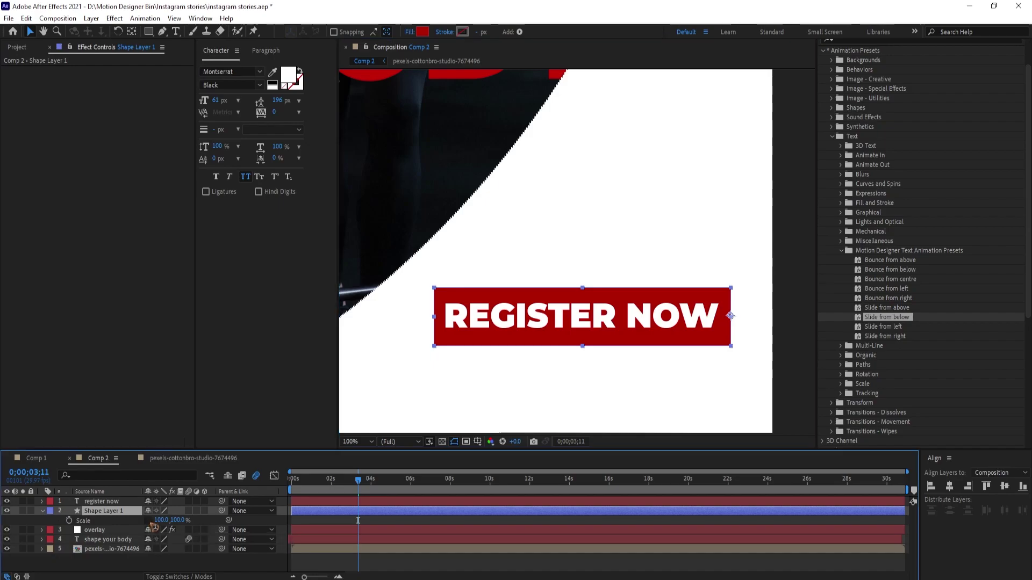
mouse_move(157, 521)
mouse_down()
mouse_move(183, 521)
mouse_move(142, 520)
mouse_move(161, 521)
mouse_up()
key(ctrl+z)
Step: Add a scale keyframe at 100, 100% to Shape Layer 1 at 0;00;04;05
click(321, 479)
mouse_move(330, 486)
mouse_down()
mouse_move(368, 495)
mouse_move(360, 482)
mouse_move(334, 487)
mouse_move(363, 491)
mouse_move(344, 493)
mouse_up()
scroll(519, 313, down, 1)
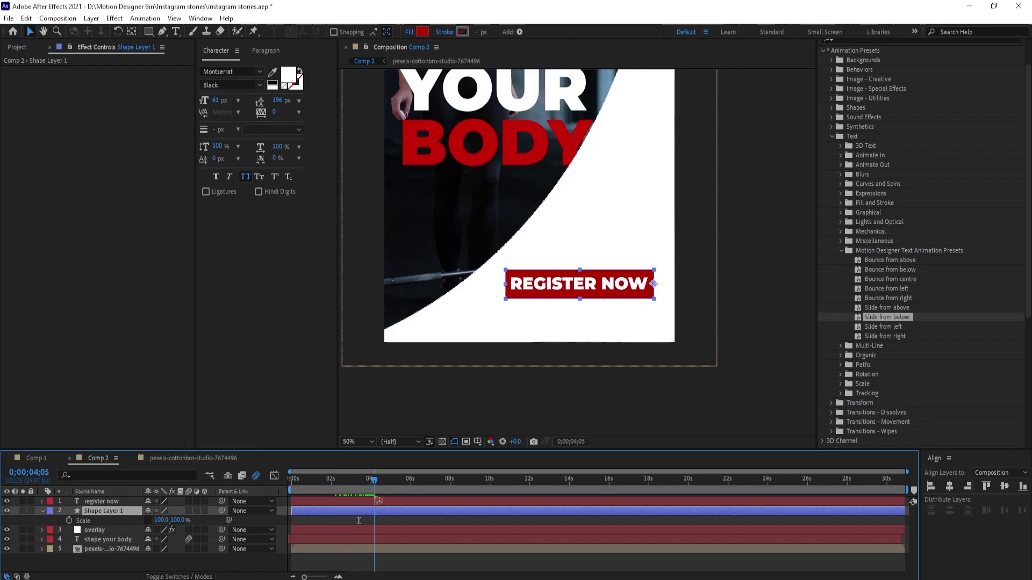
click(69, 521)
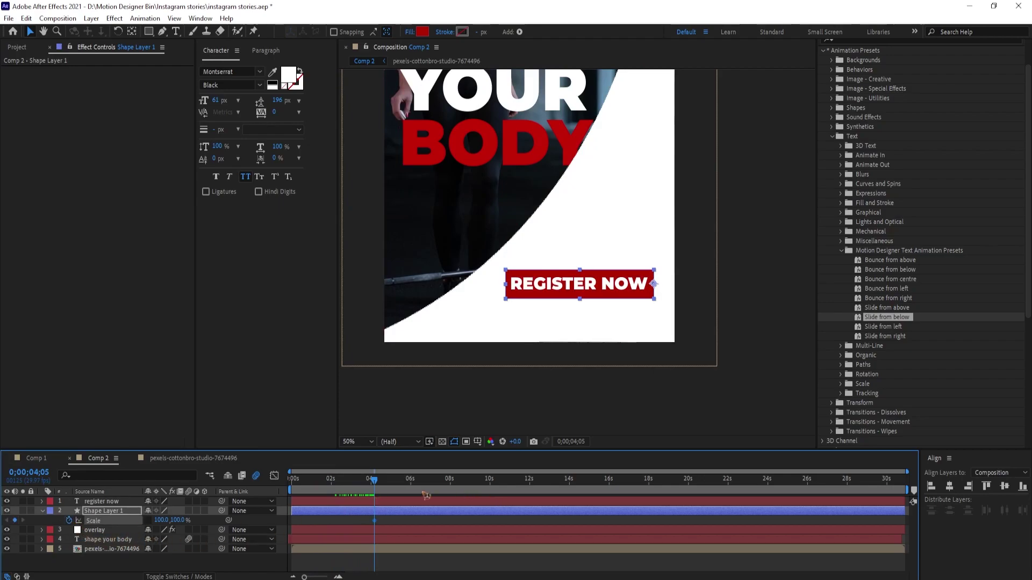
Step: Keyframe Shape Layer 1's horizontal scale to 0% at 0;00;03;04 and preview the rectangle's reveal
drag(376, 483, 360, 497)
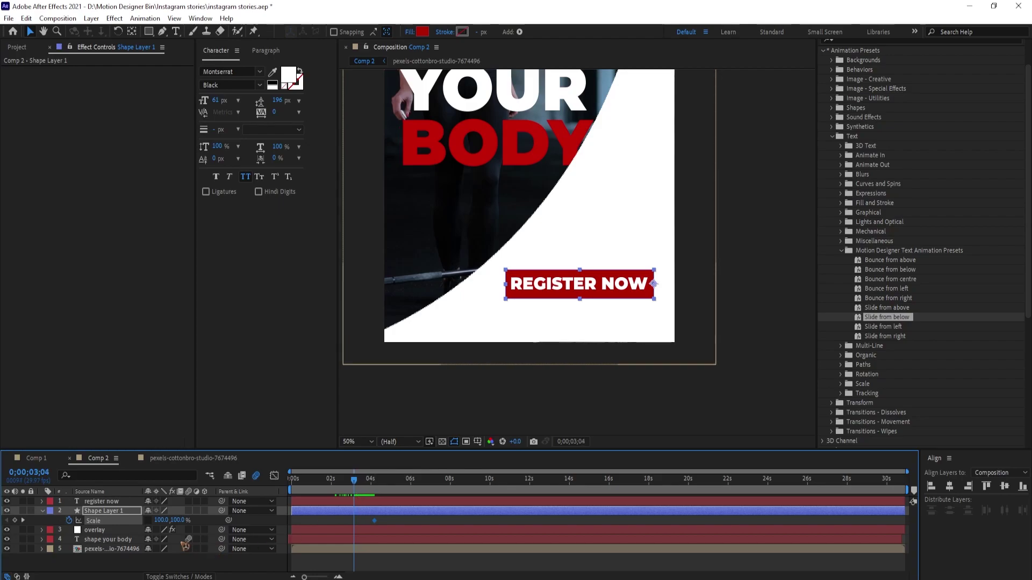
click(161, 520)
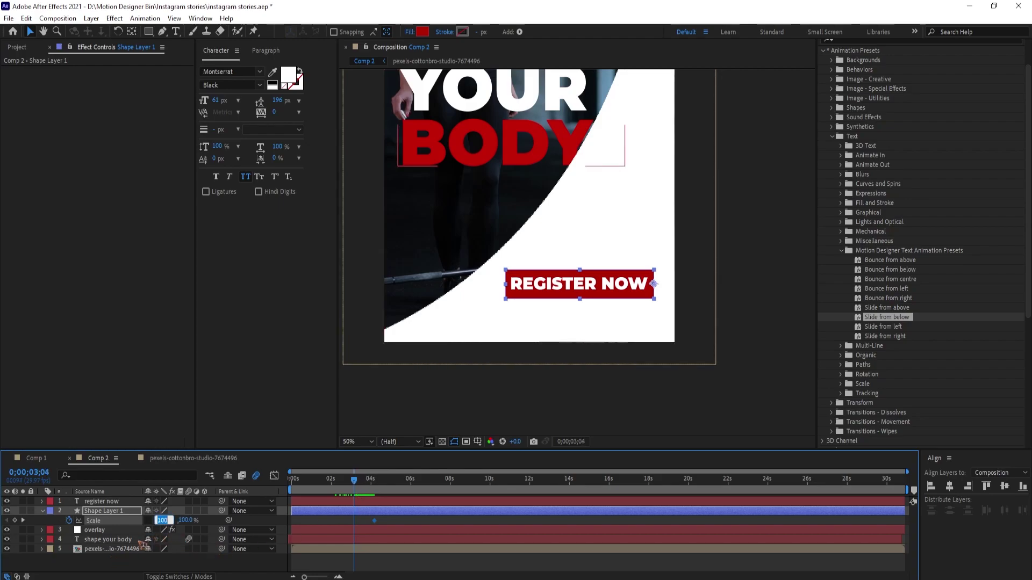
text(0)
key(Return)
click(417, 524)
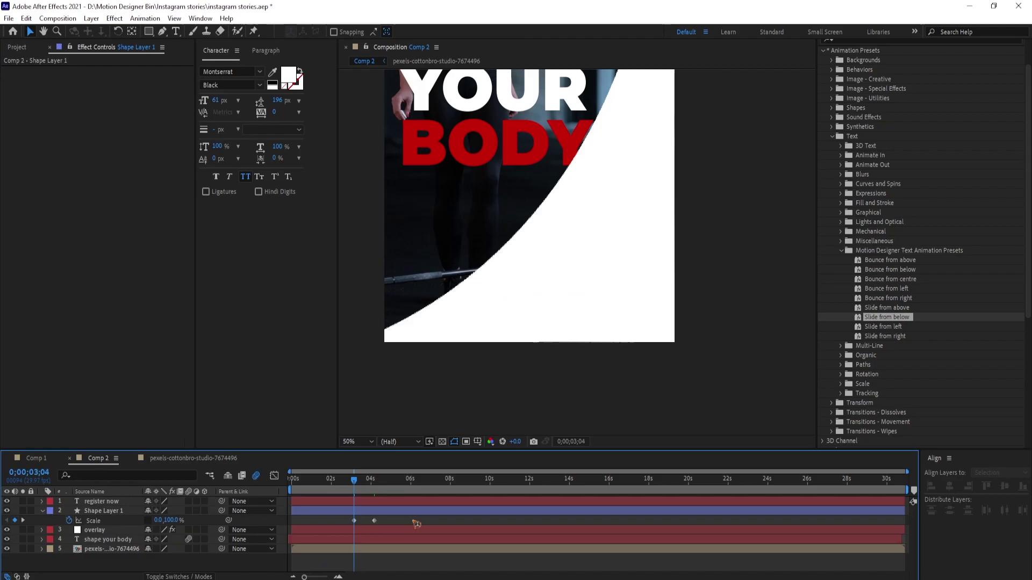
key(space)
key(space)
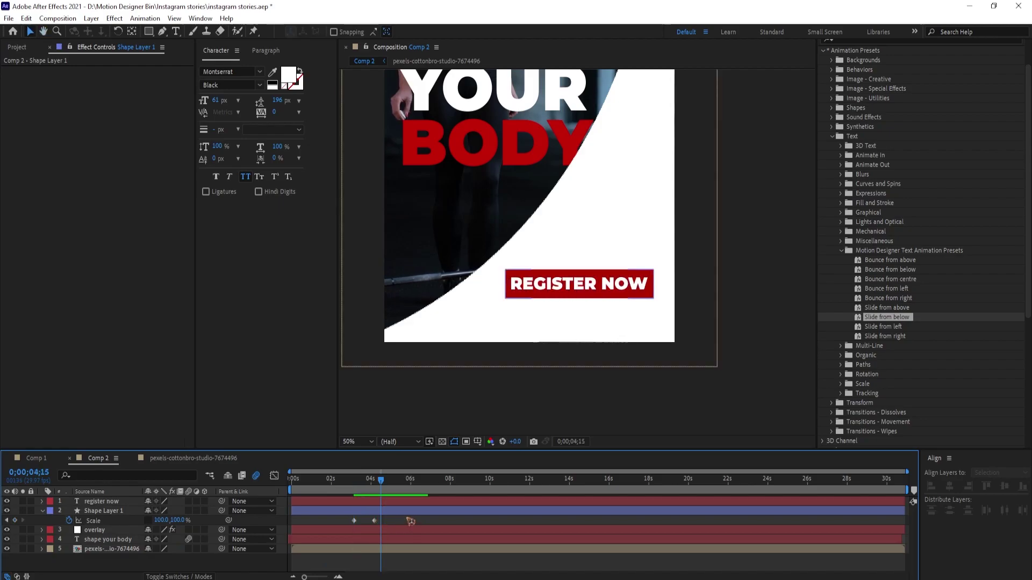
Step: Ease both scale keyframes of Shape Layer 1 and shape the speed graph for a fast start and a long slow finish
drag(410, 521, 342, 527)
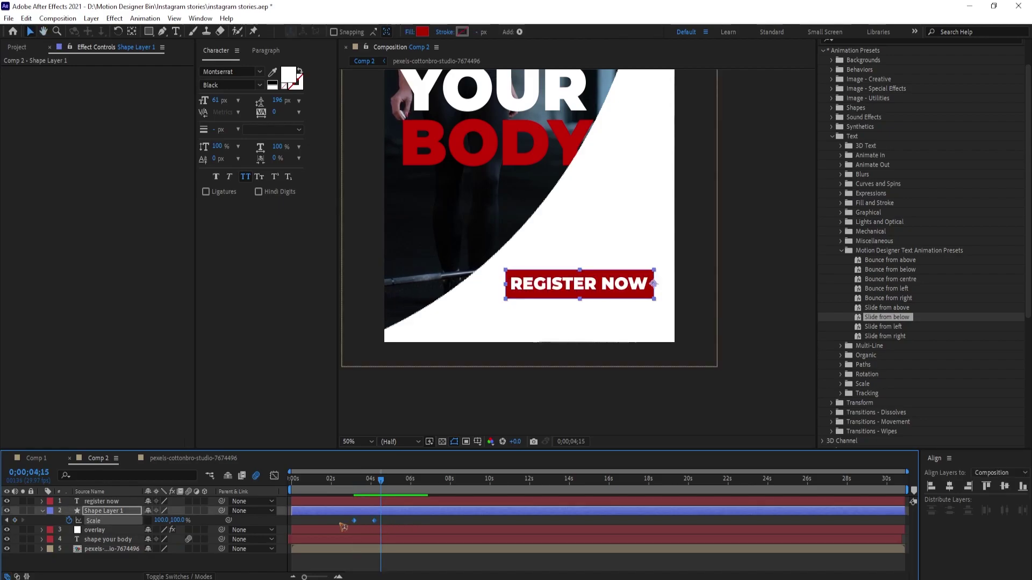
click(275, 476)
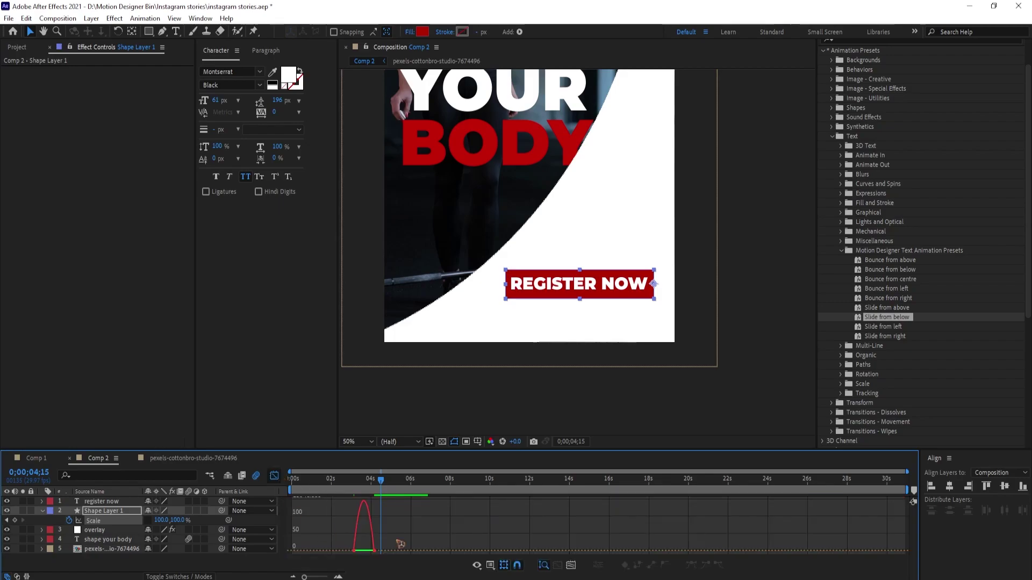
key(equal)
drag(410, 545, 297, 555)
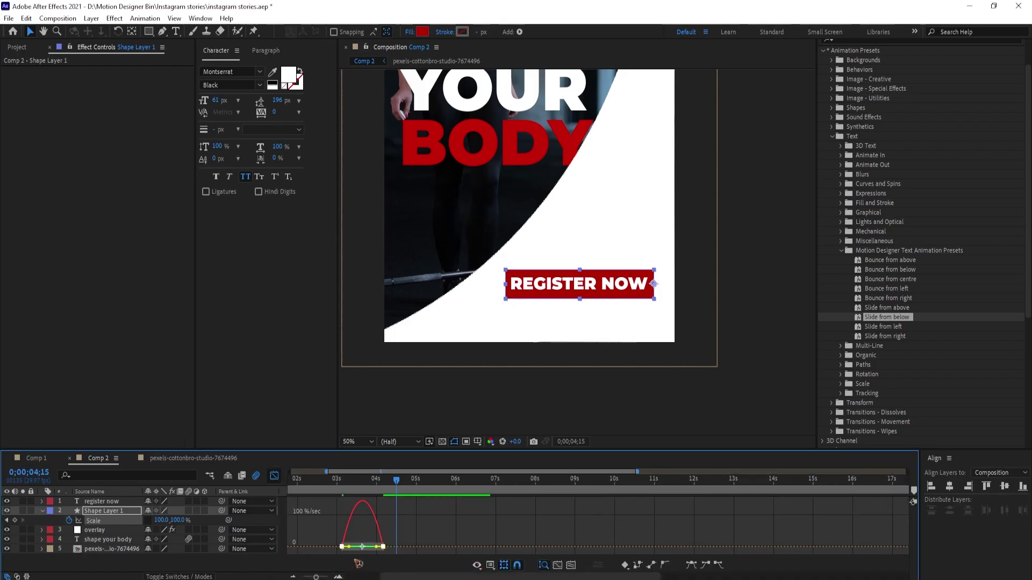
drag(376, 549, 386, 531)
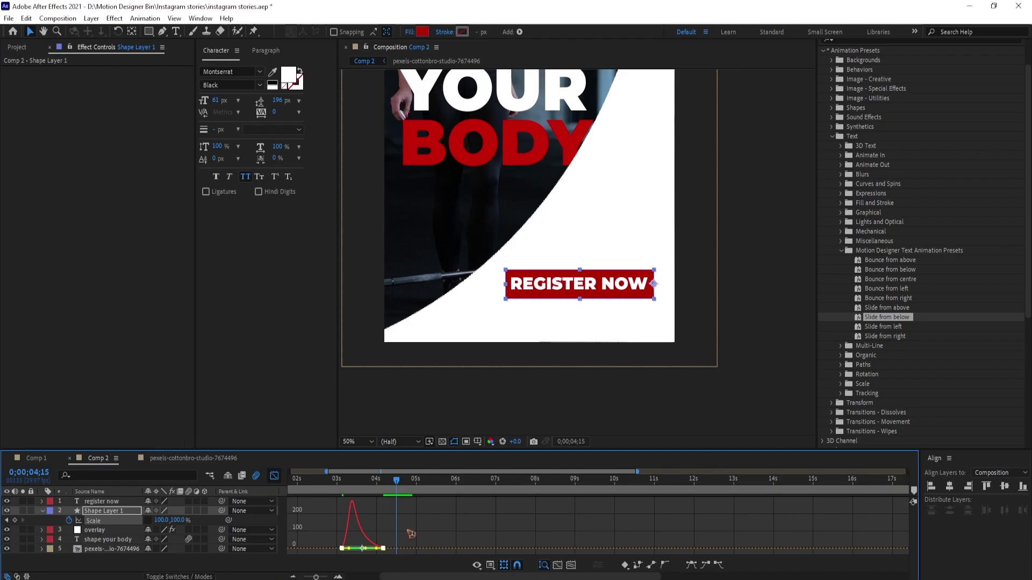
click(274, 476)
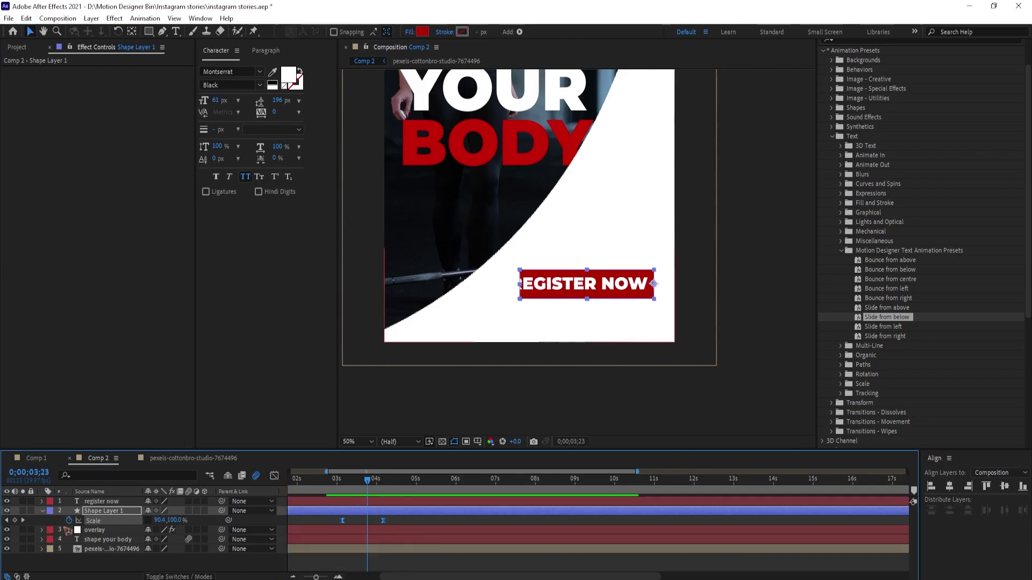
Step: Duplicate Shape Layer 1 and place the copy above the register now layer
click(45, 516)
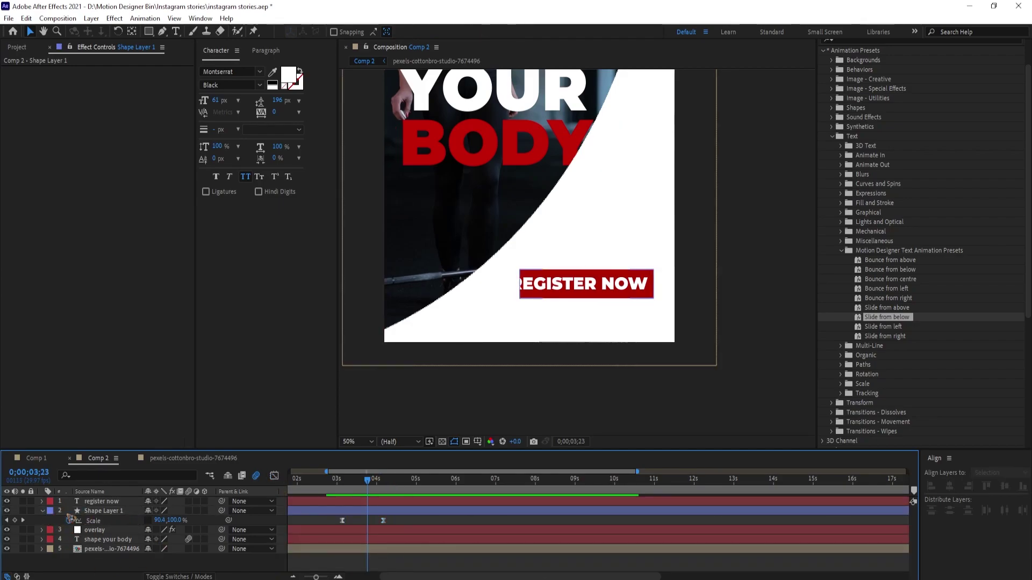
click(43, 511)
click(104, 511)
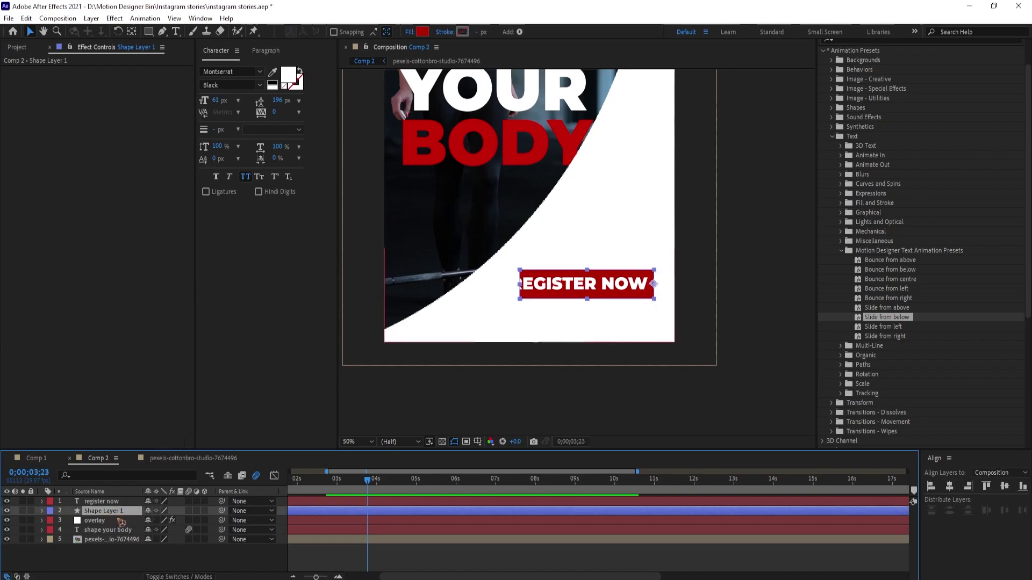
key(ctrl+d)
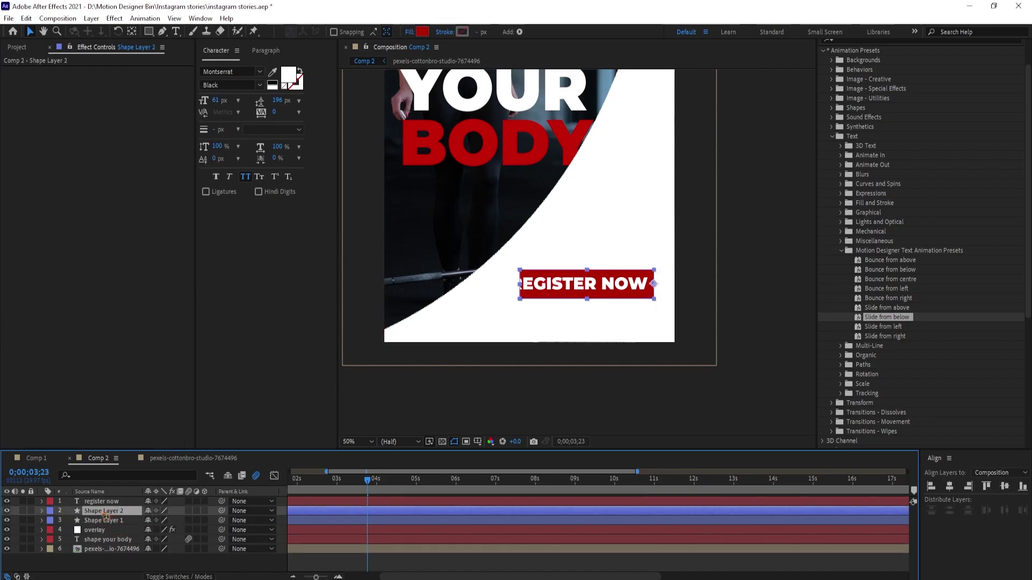
drag(104, 515, 118, 502)
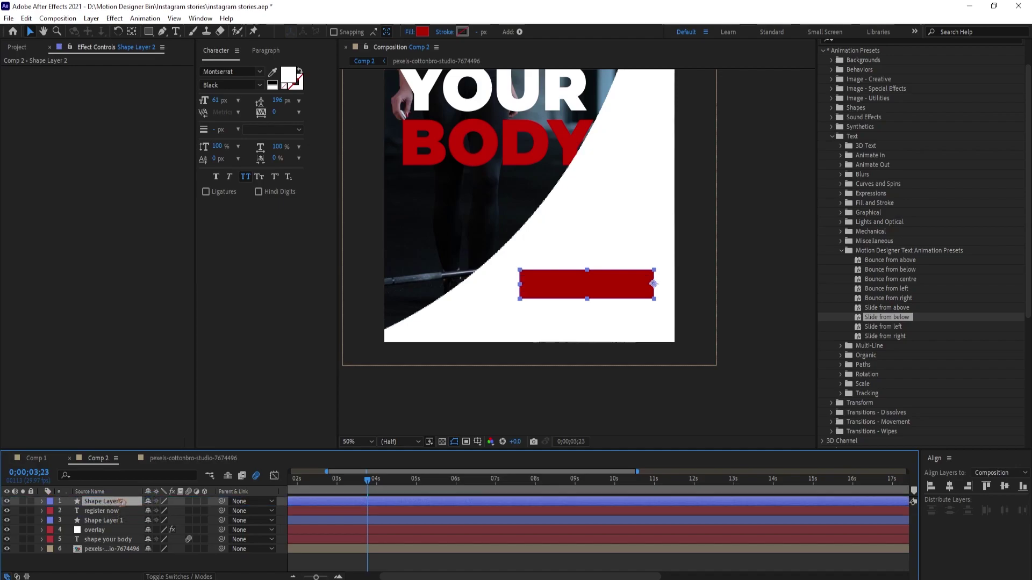
Step: Set the register now layer's track matte to Alpha Matte "Shape Layer 2" and scrub through the reveal
click(99, 514)
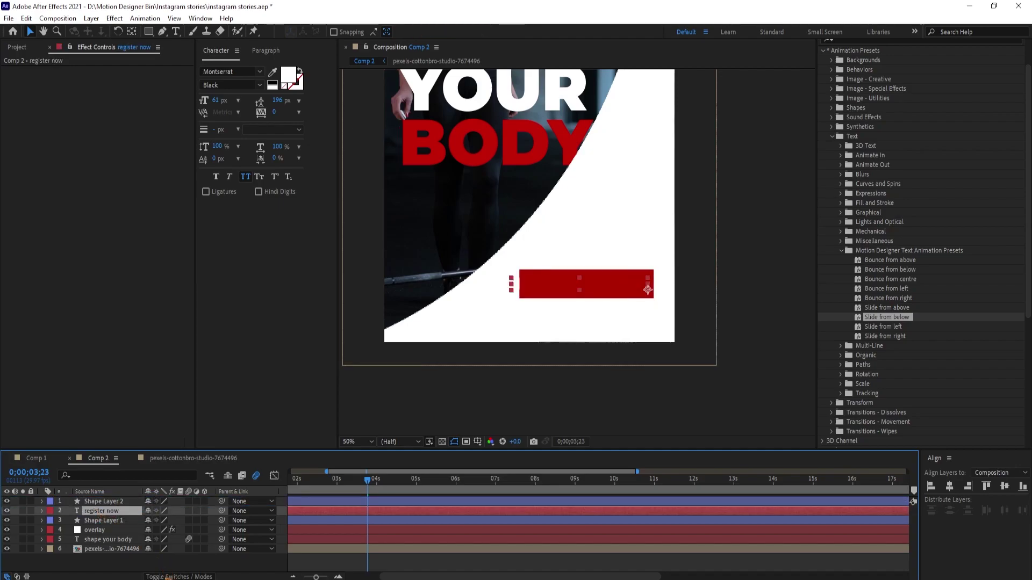
click(179, 577)
click(204, 511)
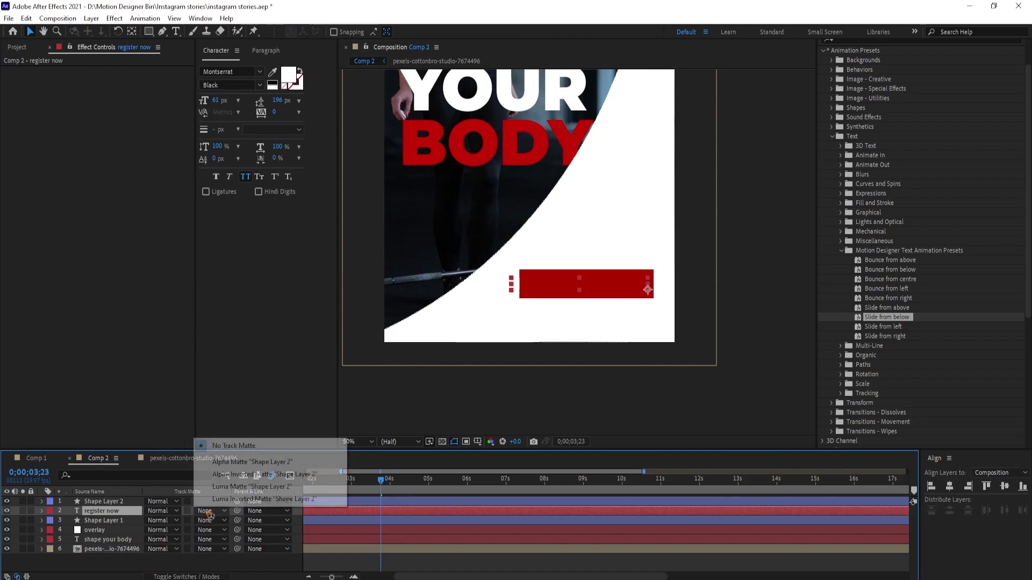
click(228, 473)
drag(381, 488, 516, 505)
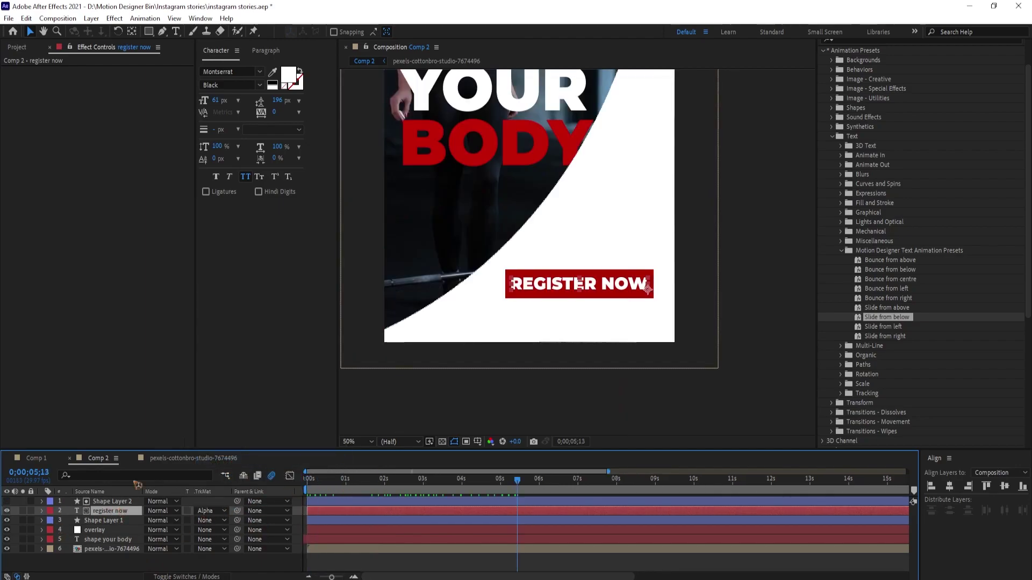
Step: Duplicate the overlay layer and hide the upper copy
drag(237, 450, 236, 427)
click(102, 507)
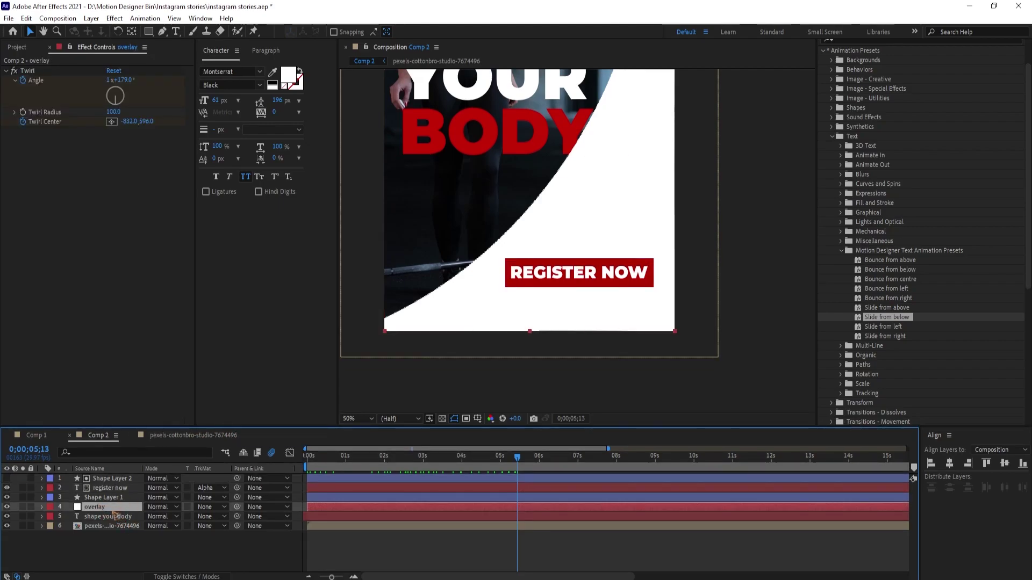
key(ctrl+d)
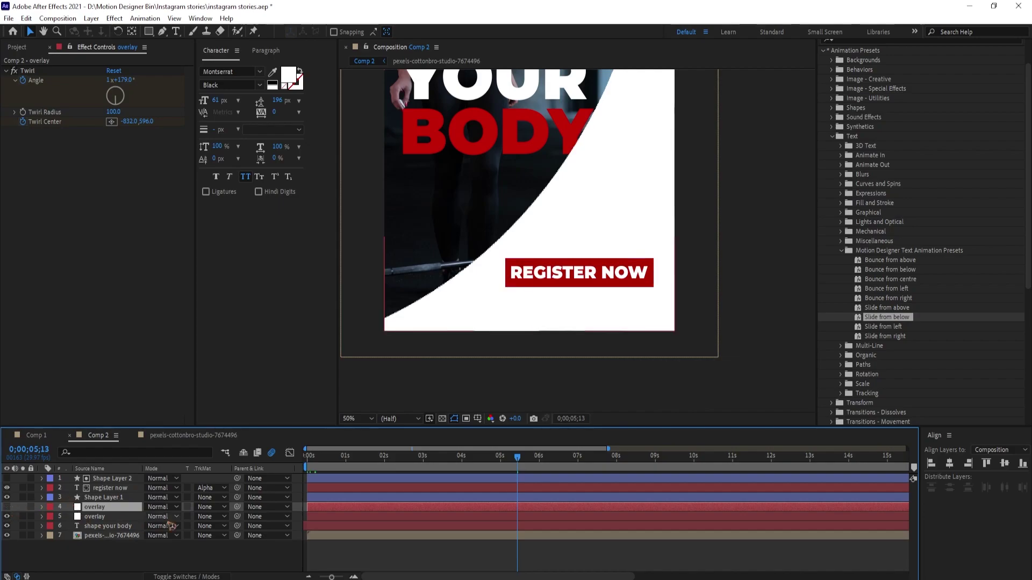
Step: Set the lower overlay layer's opacity to 70% and check the whole frame
click(113, 517)
key(t)
drag(149, 531, 149, 534)
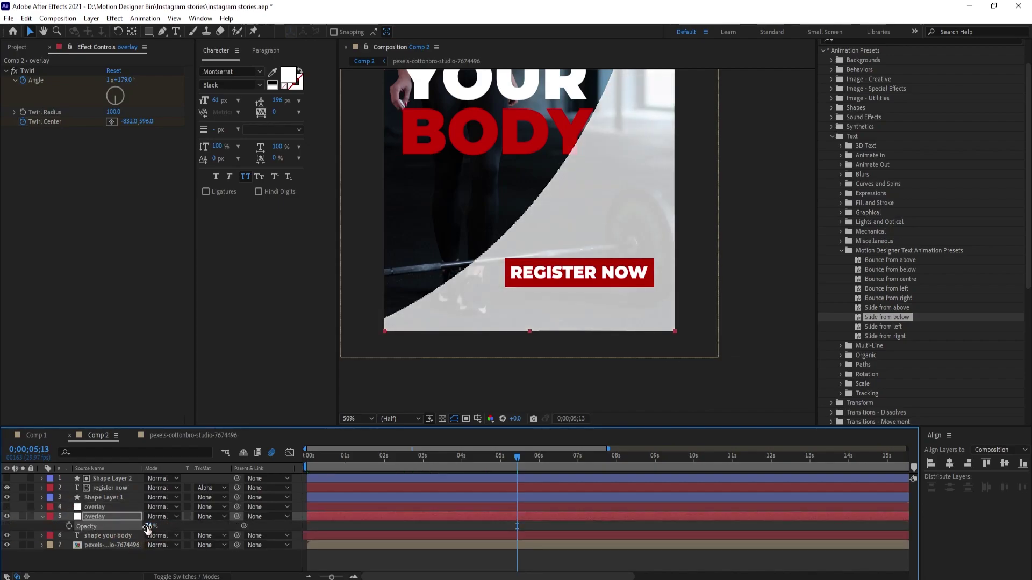
click(149, 527)
key(Return)
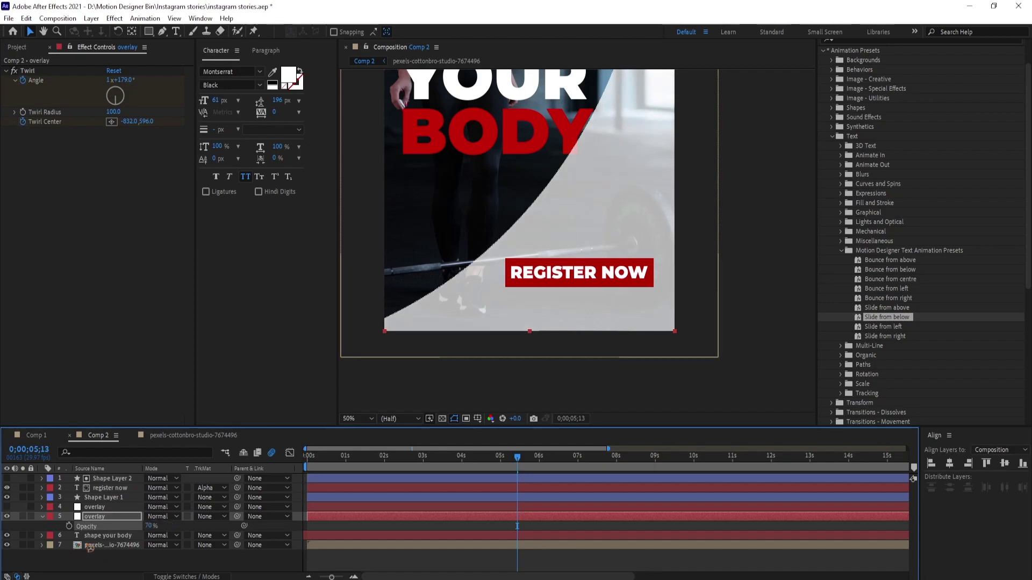
scroll(643, 232, down, 1)
click(741, 228)
drag(698, 197, 698, 277)
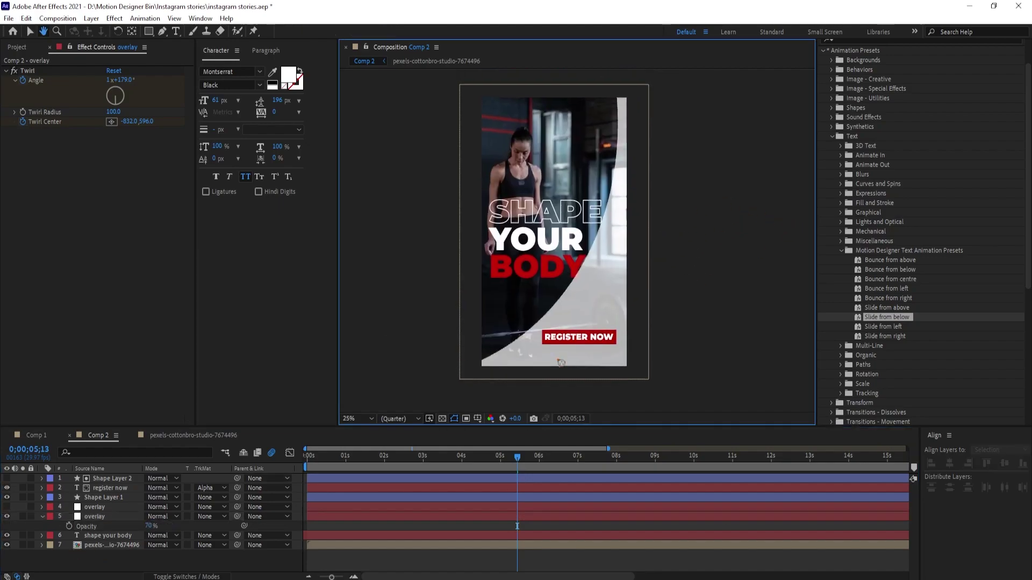
click(42, 517)
Step: Show the upper overlay layer again and rename it overlay2
click(108, 507)
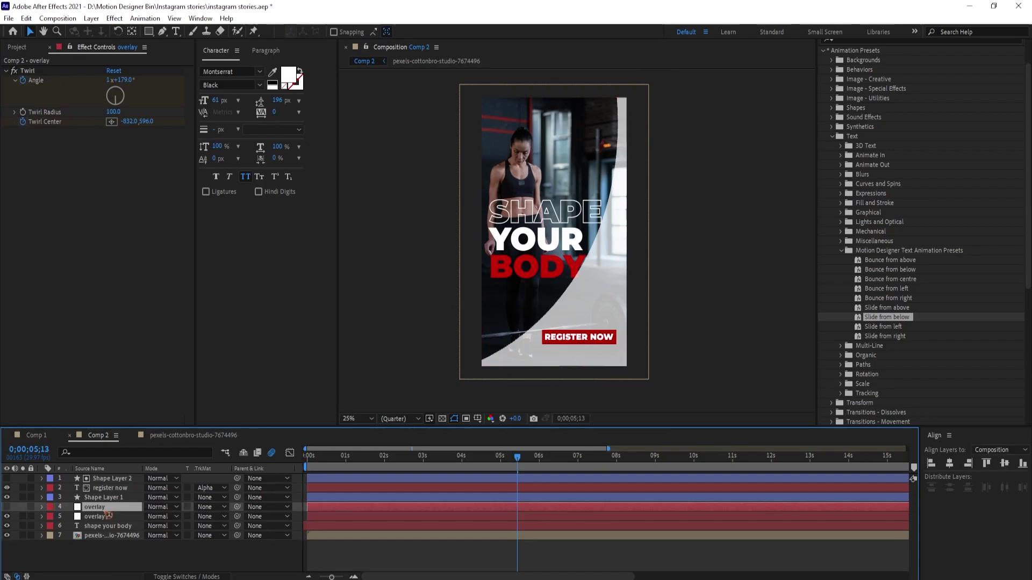
click(8, 507)
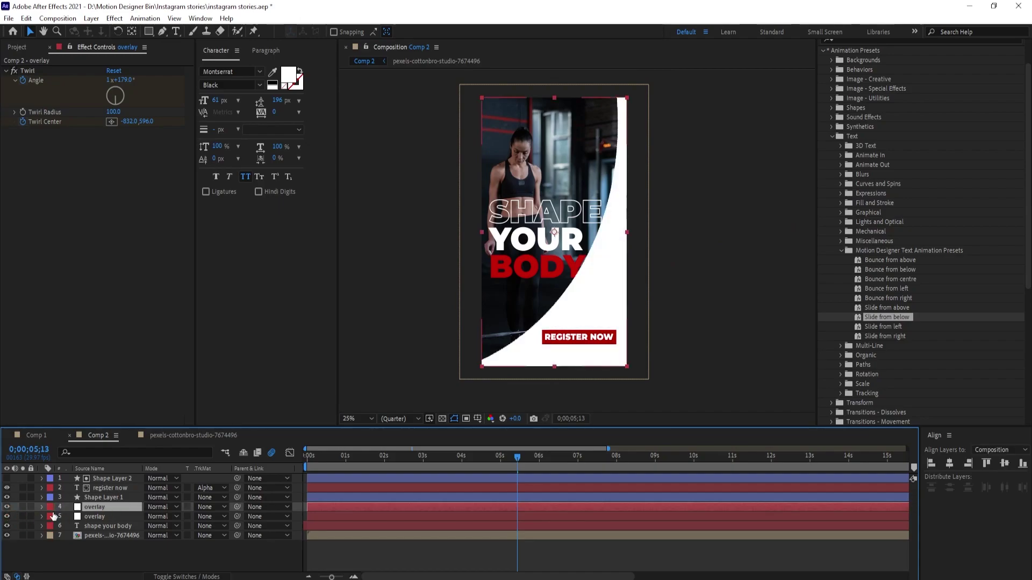
key(Return)
click(114, 508)
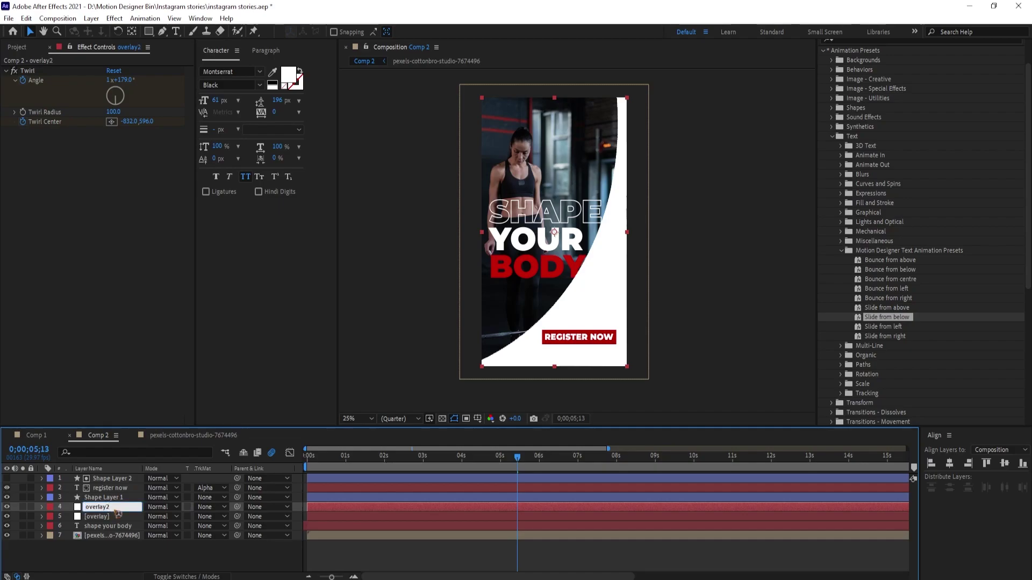
key(Return)
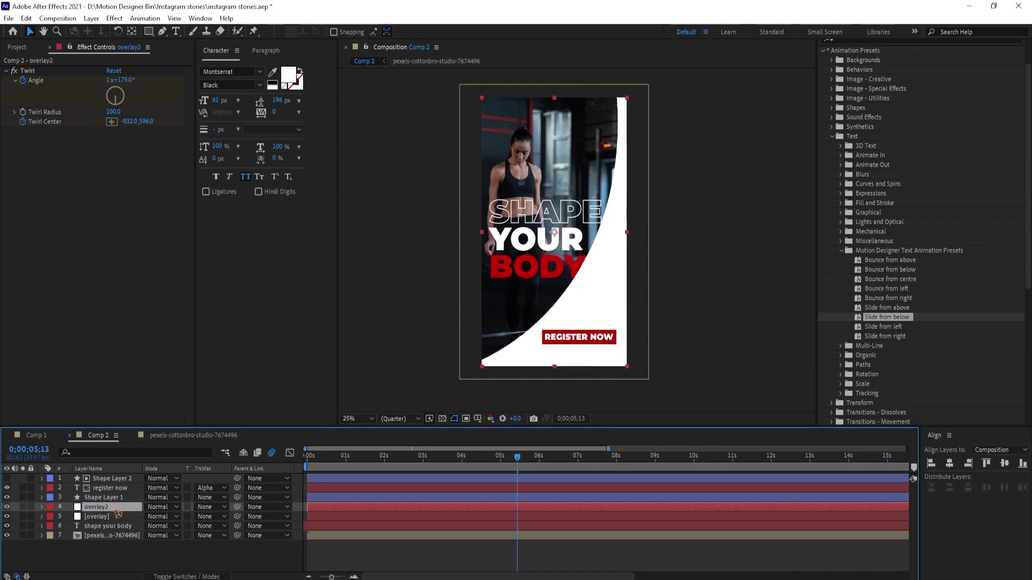
Step: Change the overlay2 solid's color to the red sampled from the BODY text, creating a new solid named overlay 2
key(ctrl+shift+y)
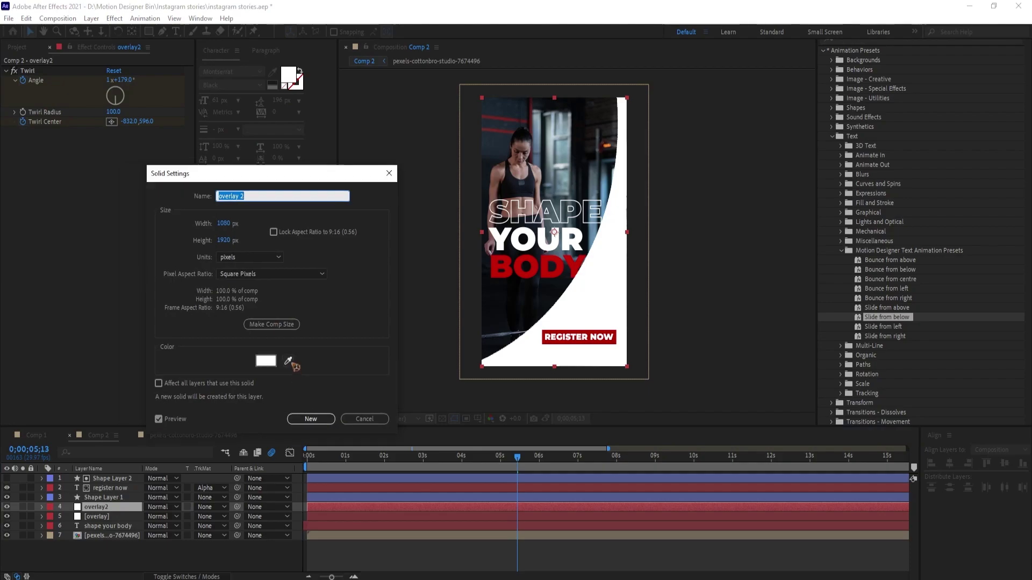
click(290, 362)
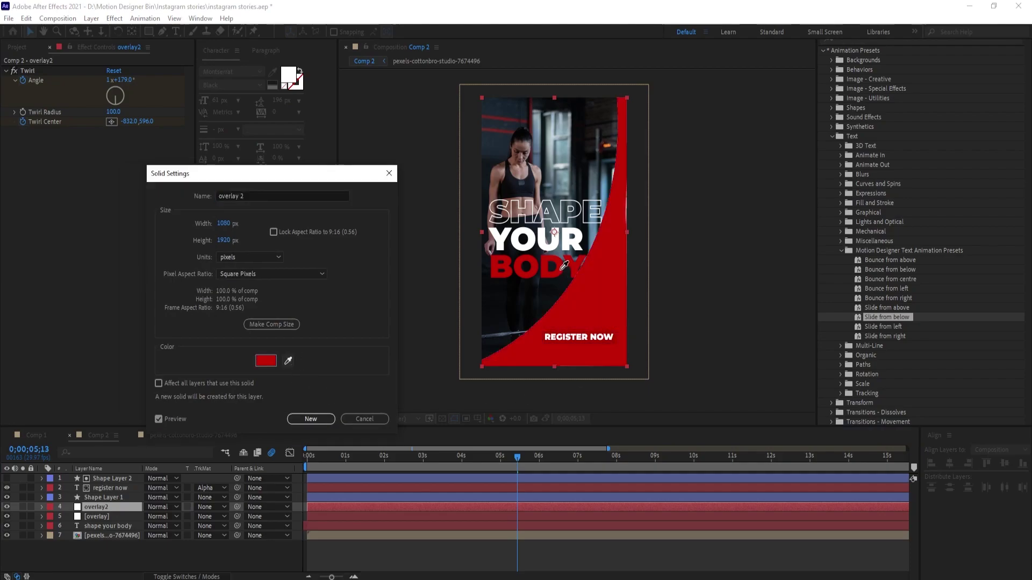
click(564, 265)
click(310, 418)
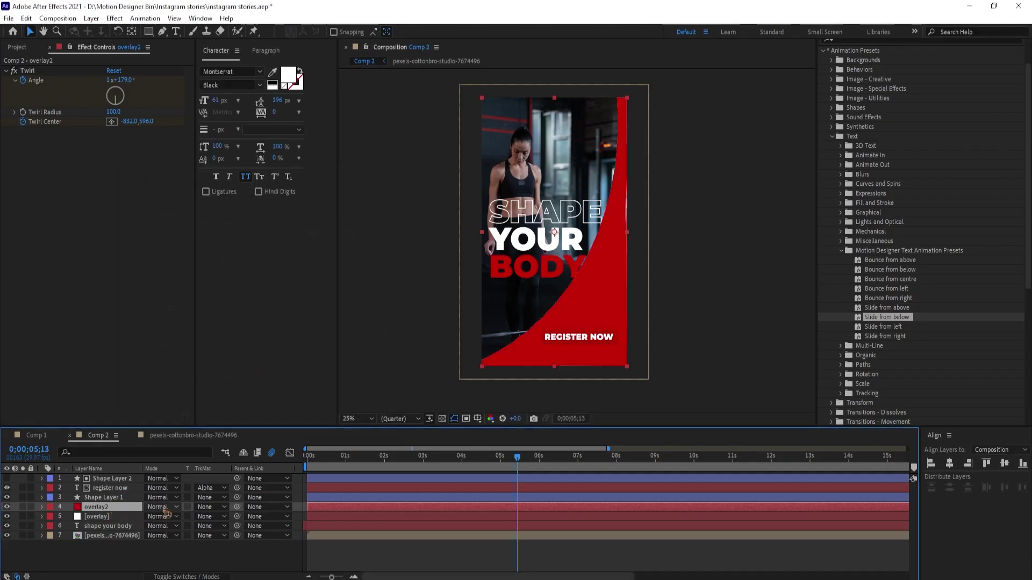
Step: Set the overlay2 layer's blending mode to Soft Light and delete its Twirl Angle and Twirl Center keyframes at 2 seconds
click(162, 507)
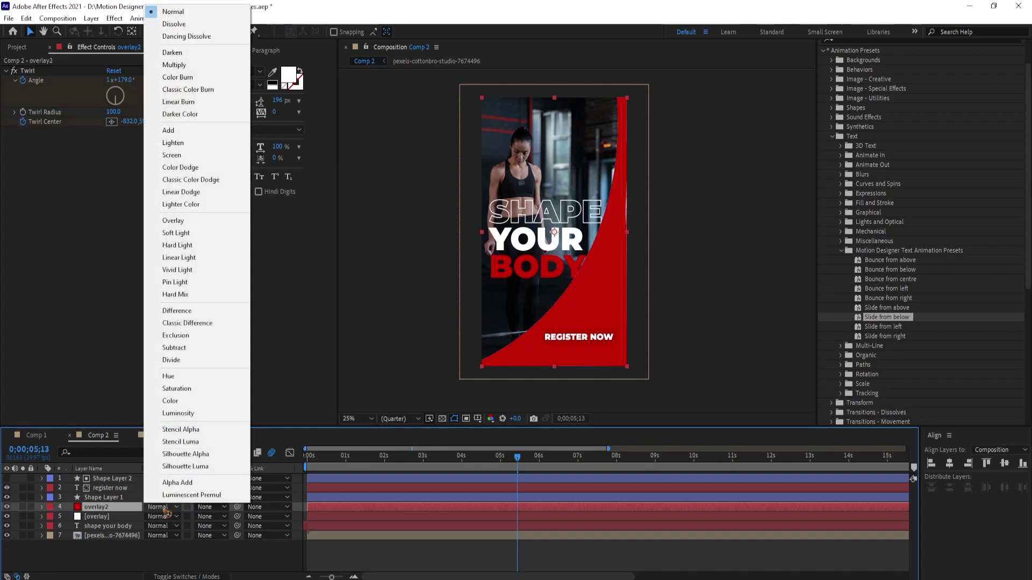
click(205, 234)
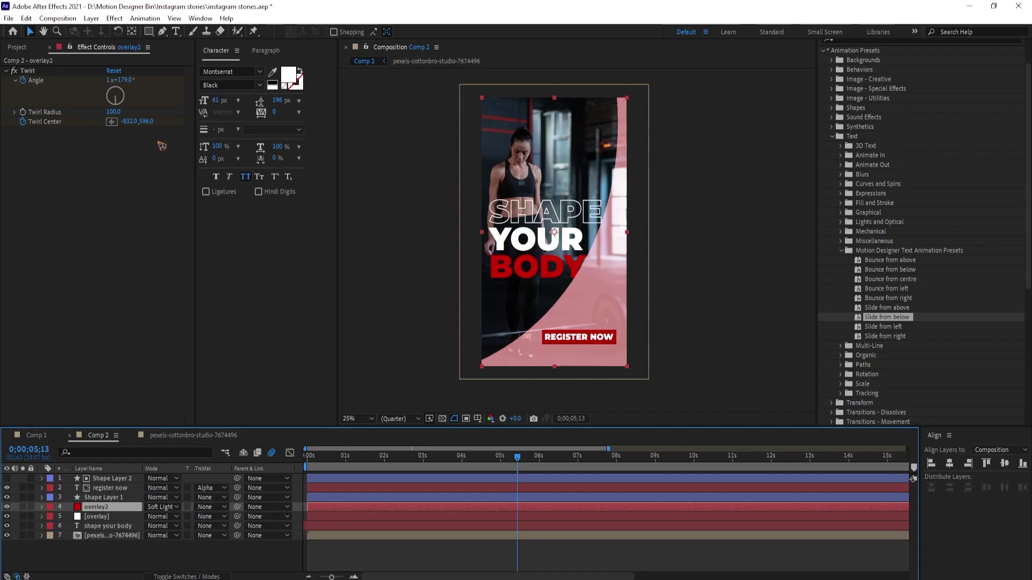
key(u)
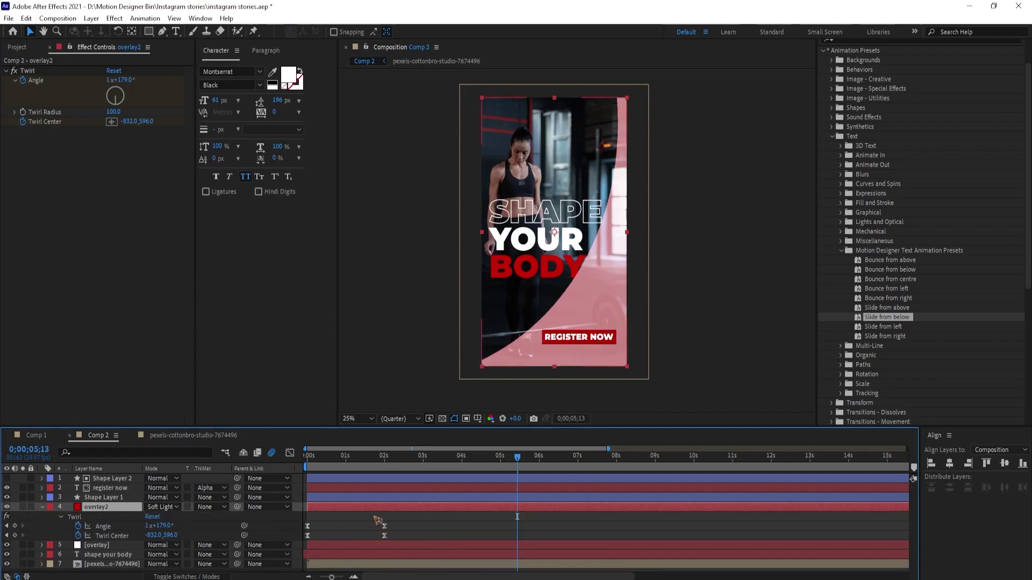
drag(429, 520, 371, 543)
key(Delete)
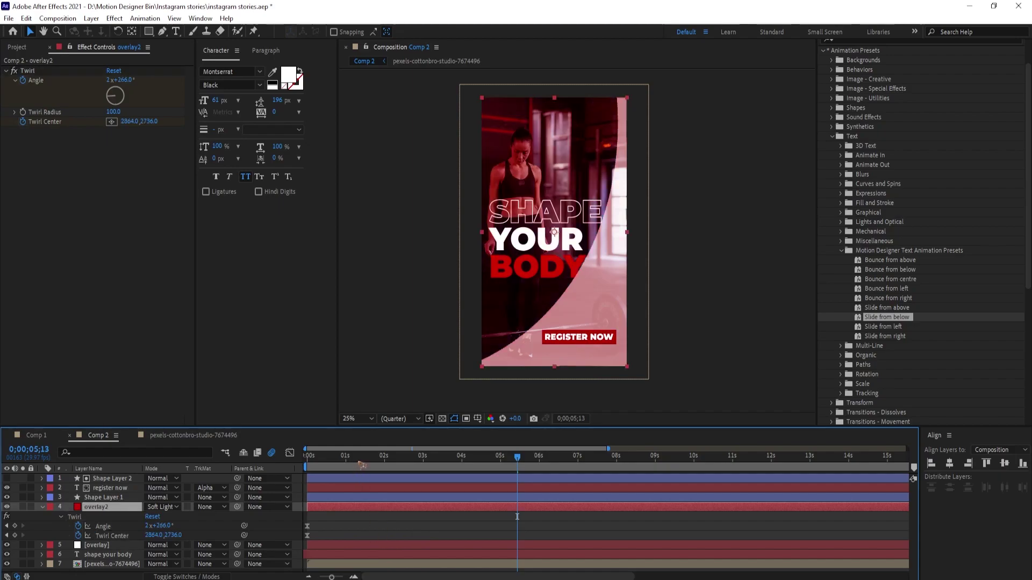
Step: Move overlay2's Twirl Center at the first frame to a new point outside the composition's lower-right corner
key(Home)
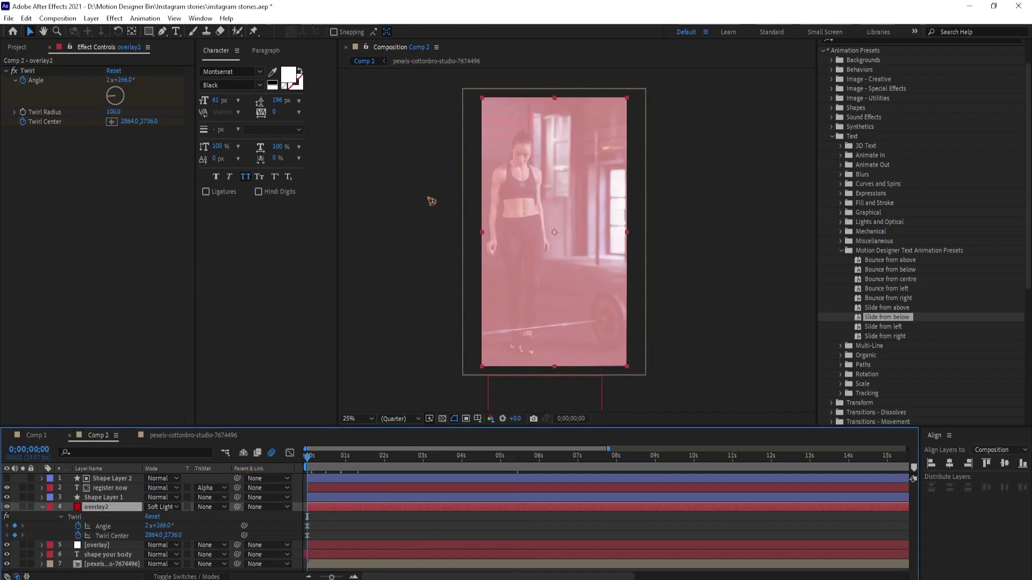
click(35, 72)
scroll(630, 305, down, 3)
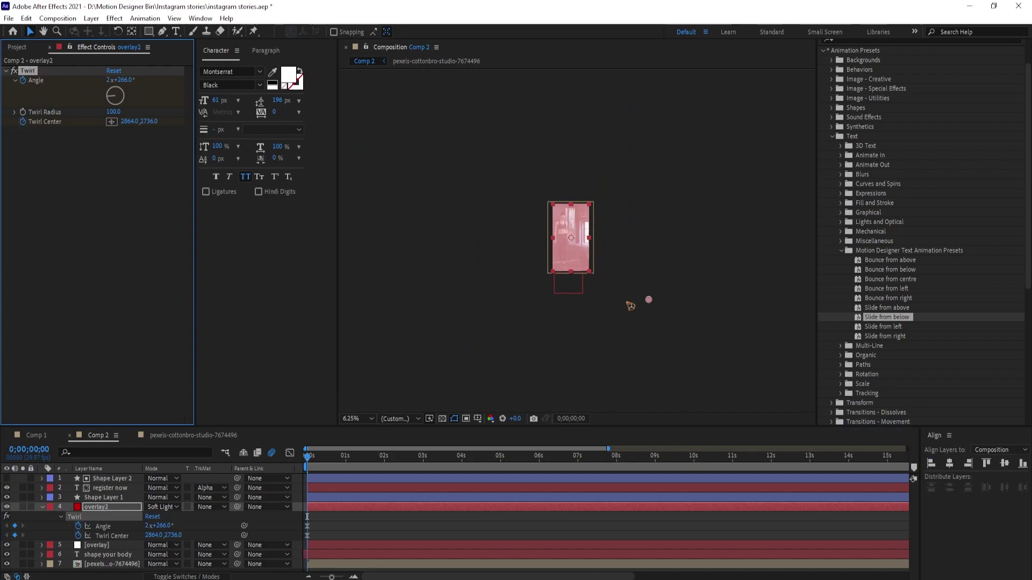
drag(649, 300, 618, 287)
scroll(641, 322, up, 1)
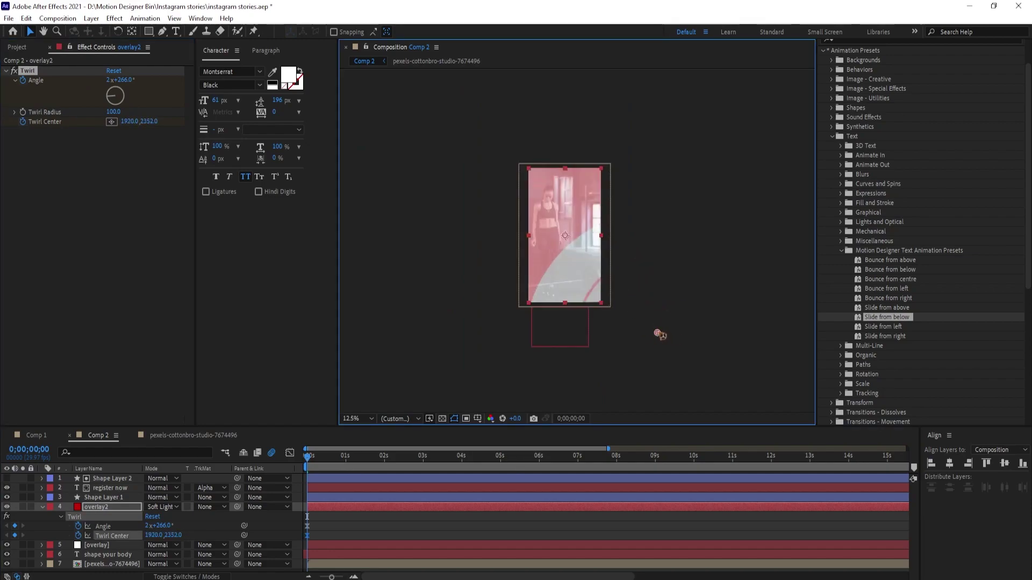
drag(657, 333, 703, 388)
Step: Keyframe overlay2's Twirl Center to different points around the frame, with -776, 144 at 0;00;01;26 and -728, -112 at 0;00;13;25
drag(318, 458, 383, 481)
drag(704, 391, 476, 179)
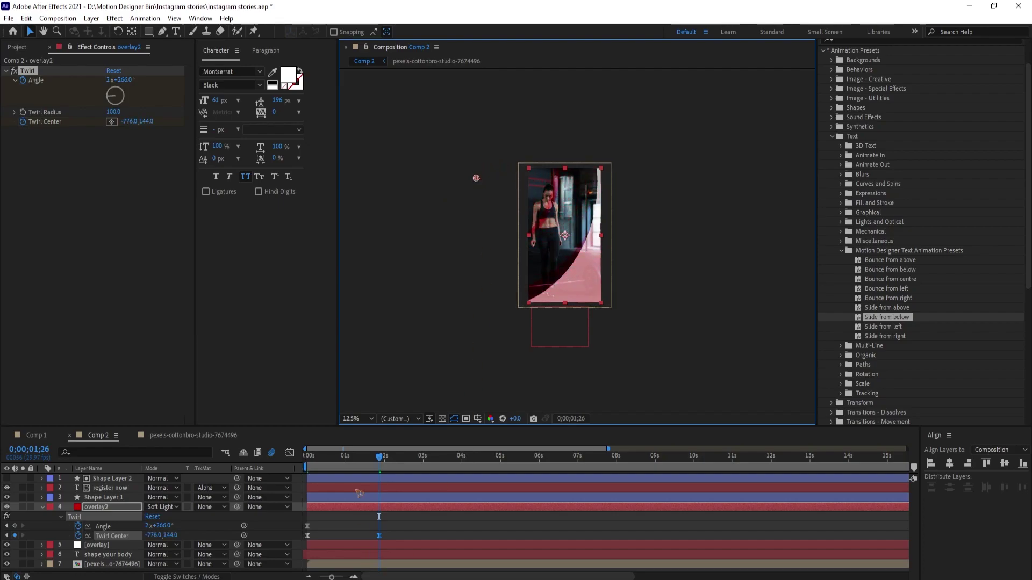
drag(359, 459, 497, 507)
drag(477, 178, 704, 198)
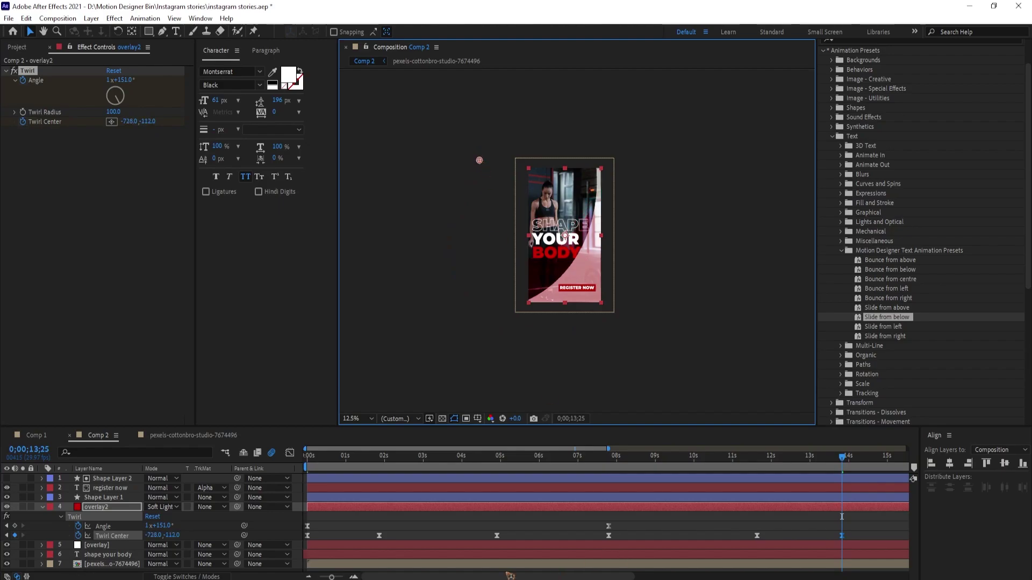
Step: Stretch all of overlay2's Twirl Angle and Twirl Center keyframes proportionally to the end of the composition
scroll(469, 508, down, 4)
drag(644, 523, 303, 545)
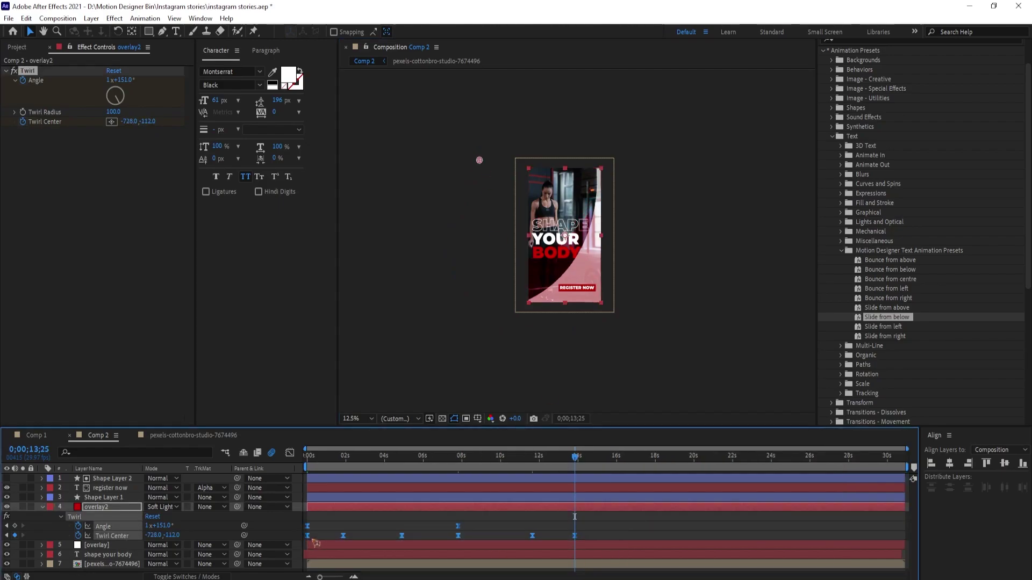
drag(575, 536, 907, 543)
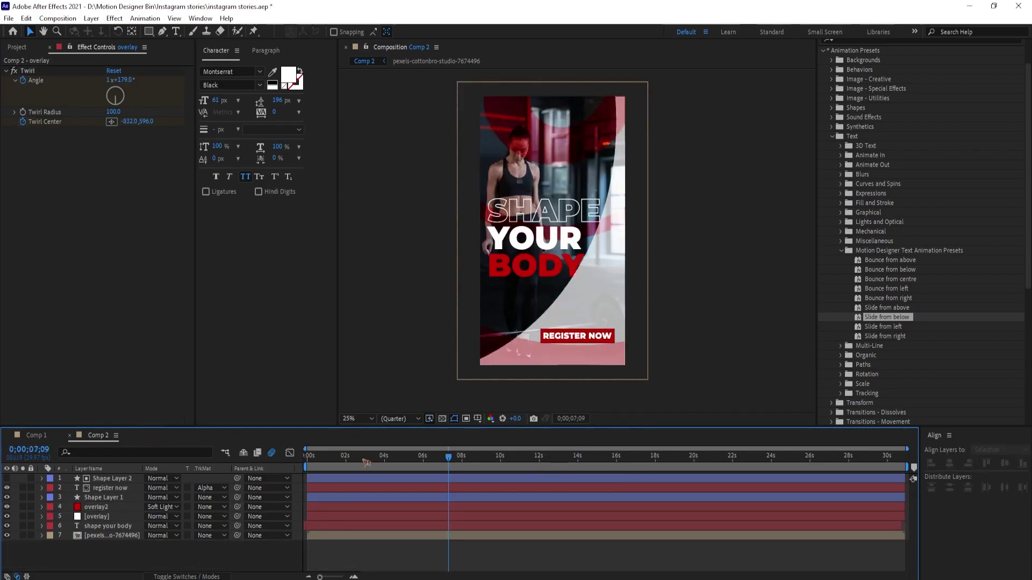
Step: Add a white "+" text layer in Montserrat Black at 61 px near the woman's head
click(176, 32)
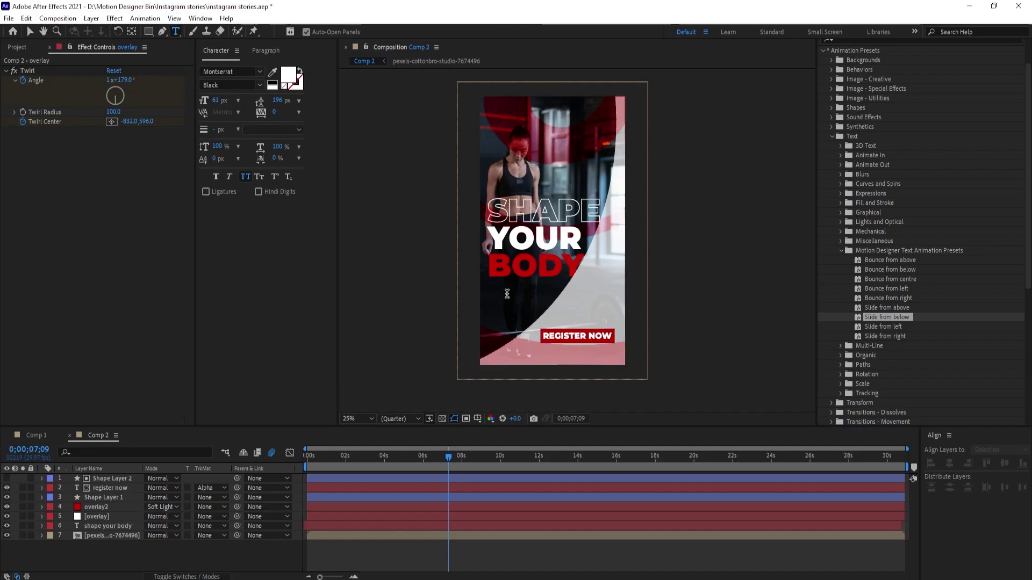
click(541, 251)
text(+)
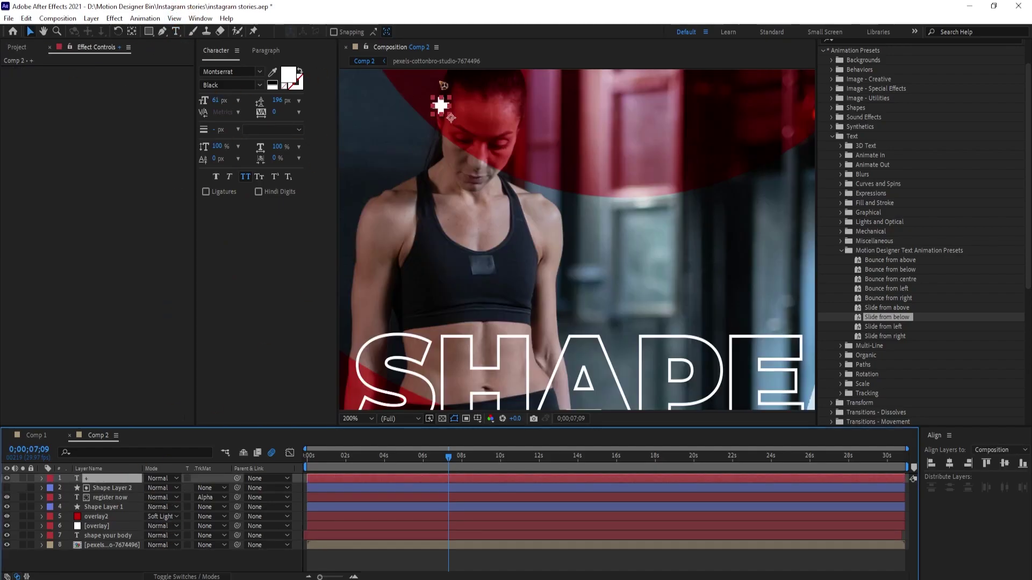
Step: Center the + text layer's anchor point in its layer content
scroll(444, 86, up, 1)
key(space)
drag(410, 99, 663, 328)
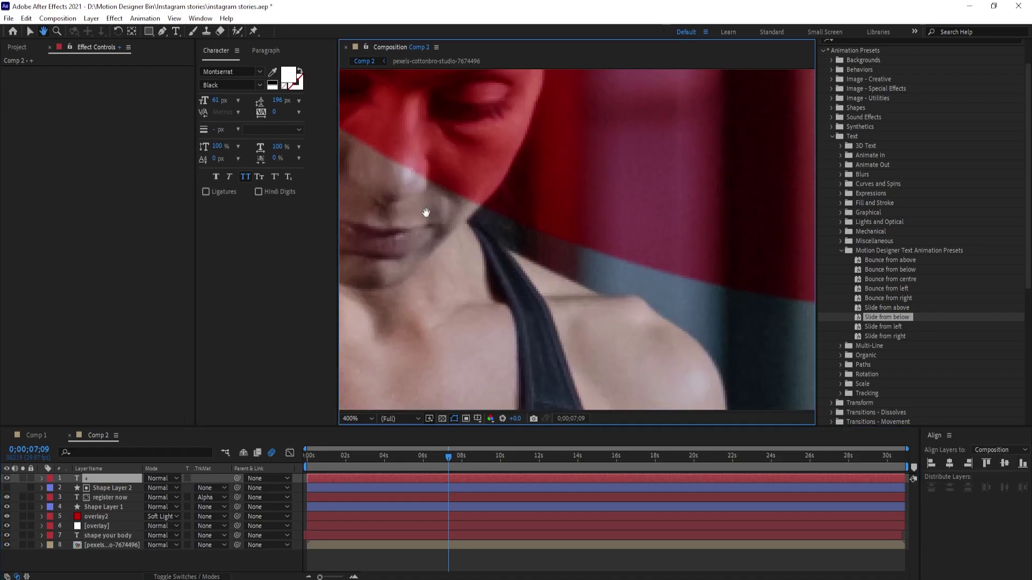
drag(413, 194, 591, 382)
drag(481, 120, 539, 249)
key(v)
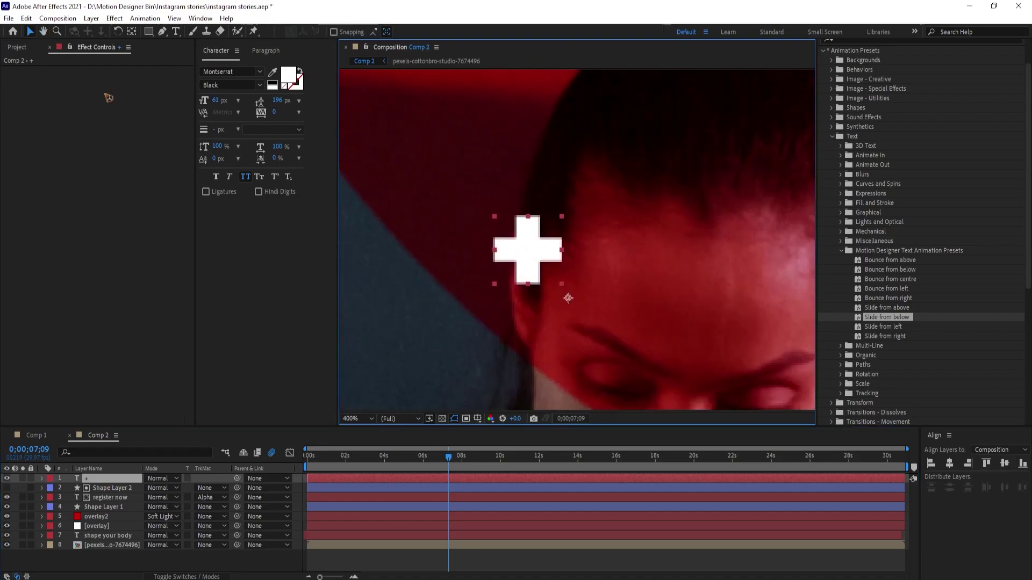
click(91, 18)
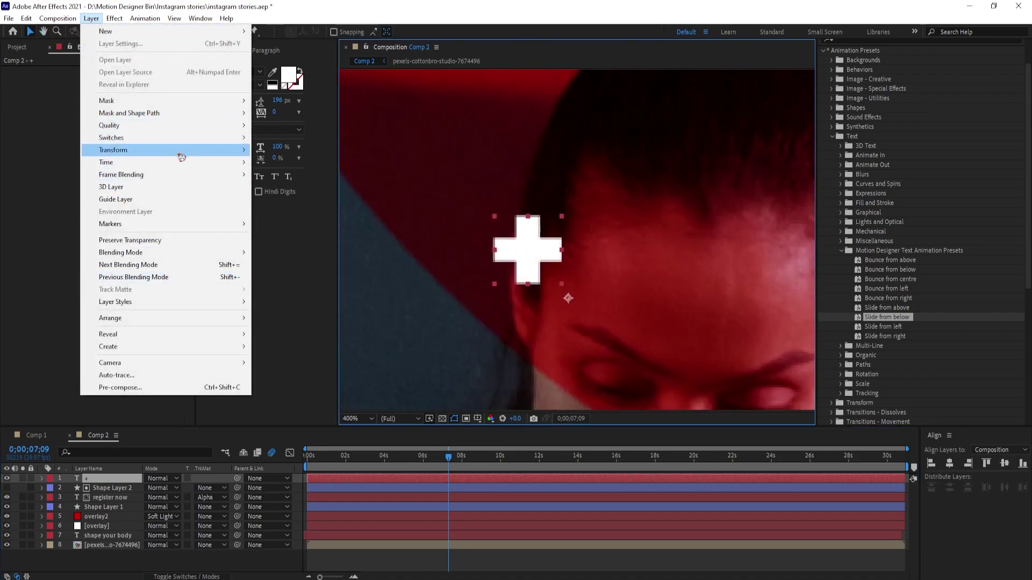
mouse_move(179, 152)
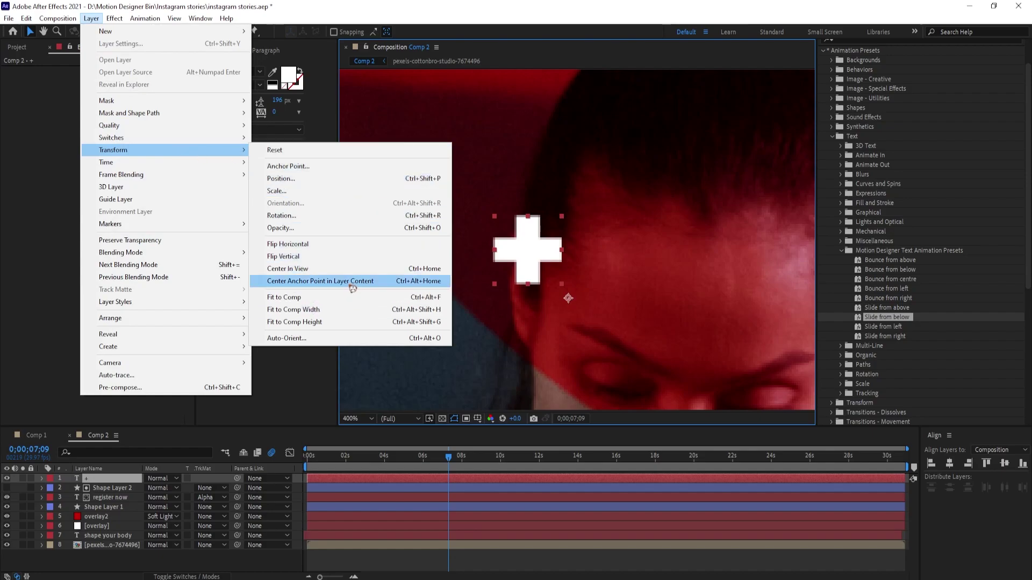
click(388, 282)
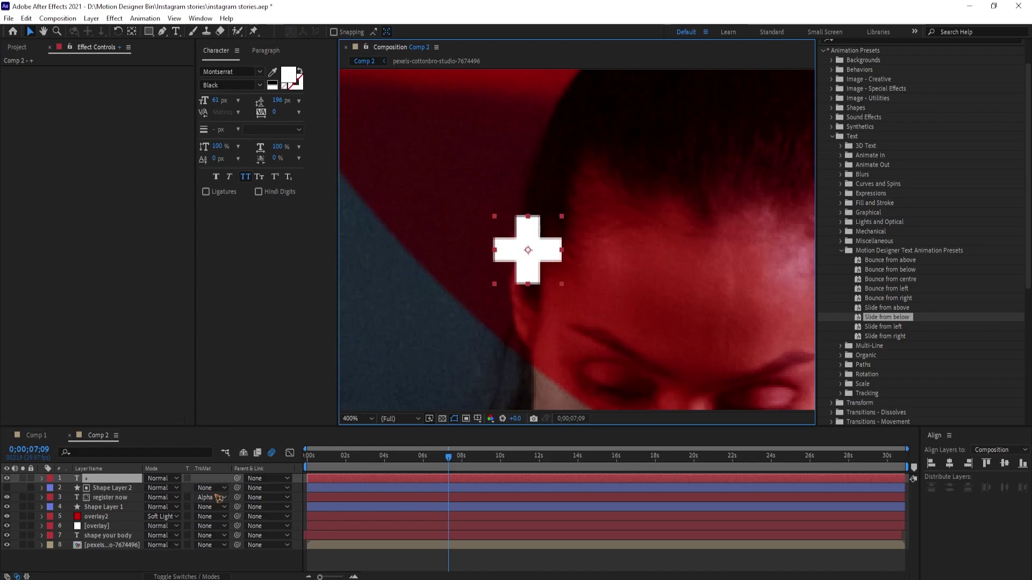
Step: Rotate the + text layer to 46° and add a wiggle expression to its Rotation property
key(r)
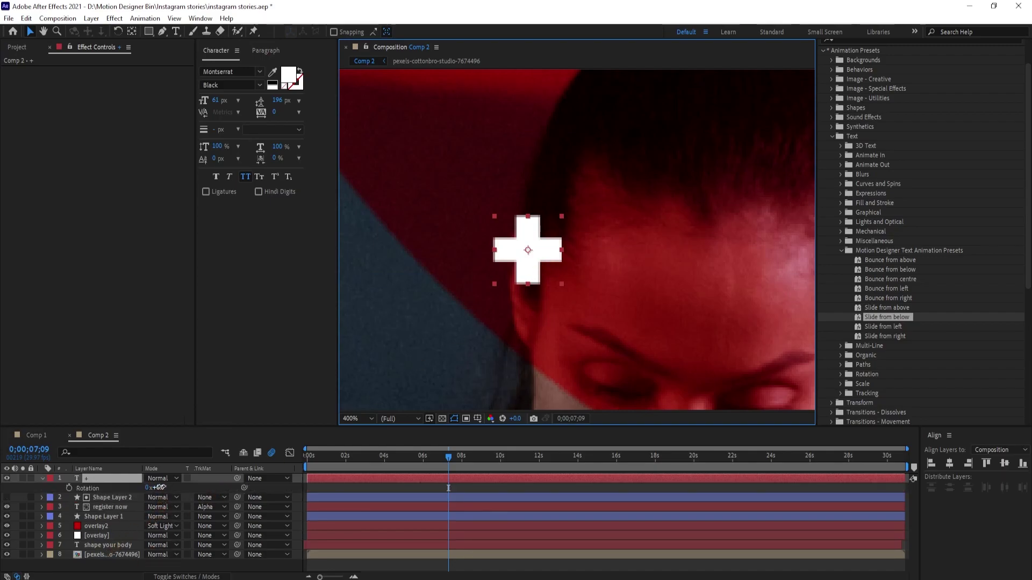
mouse_move(157, 488)
mouse_down()
mouse_move(188, 490)
mouse_move(176, 493)
mouse_up()
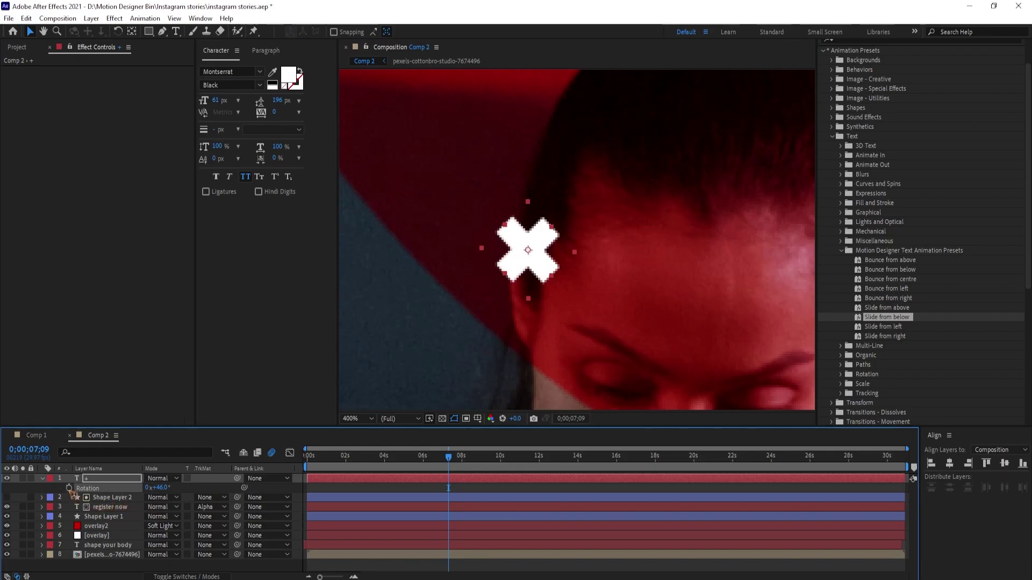
alt+click(68, 488)
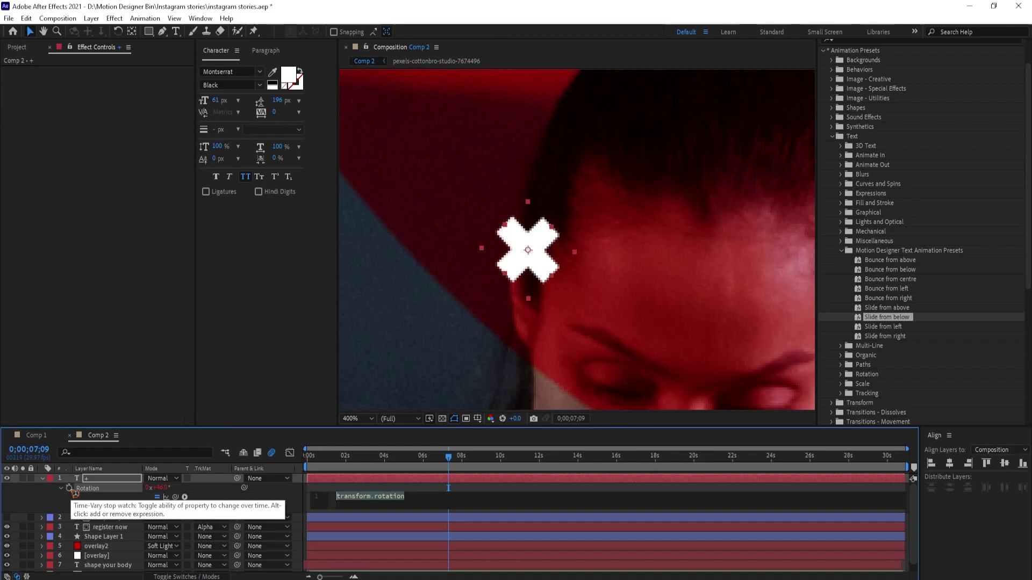
text(wi)
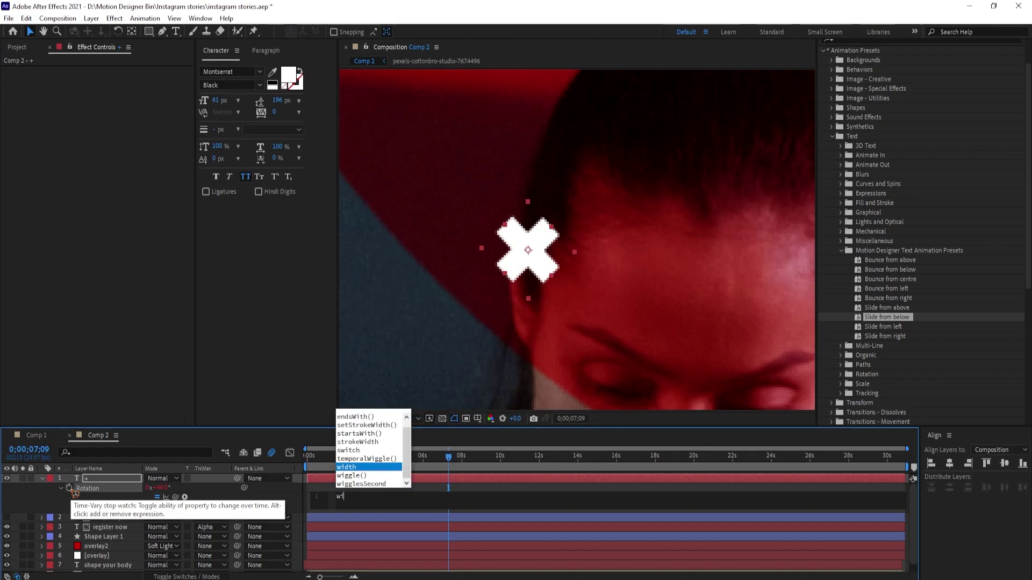
text(ggle()
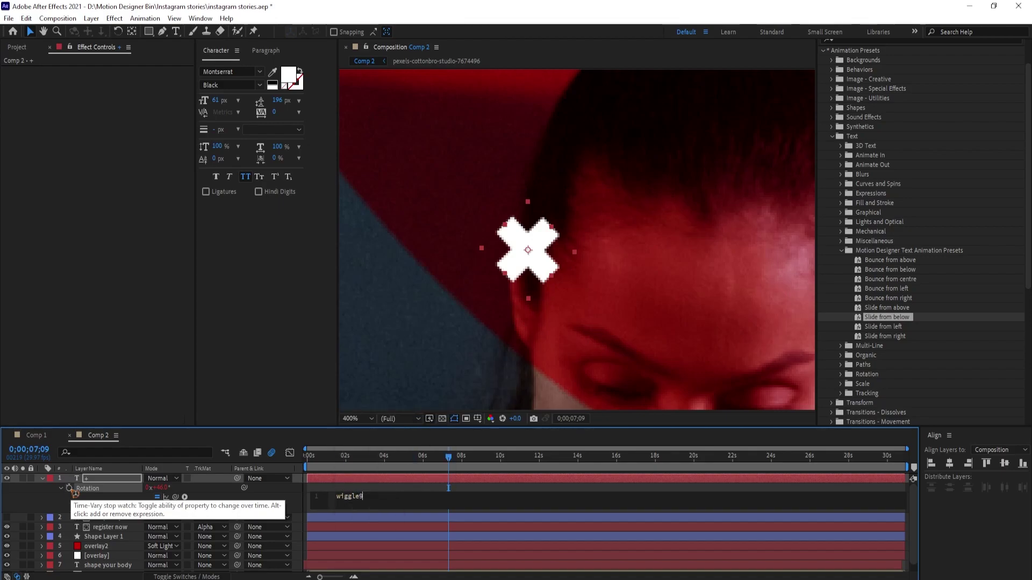
key(BackSpace)
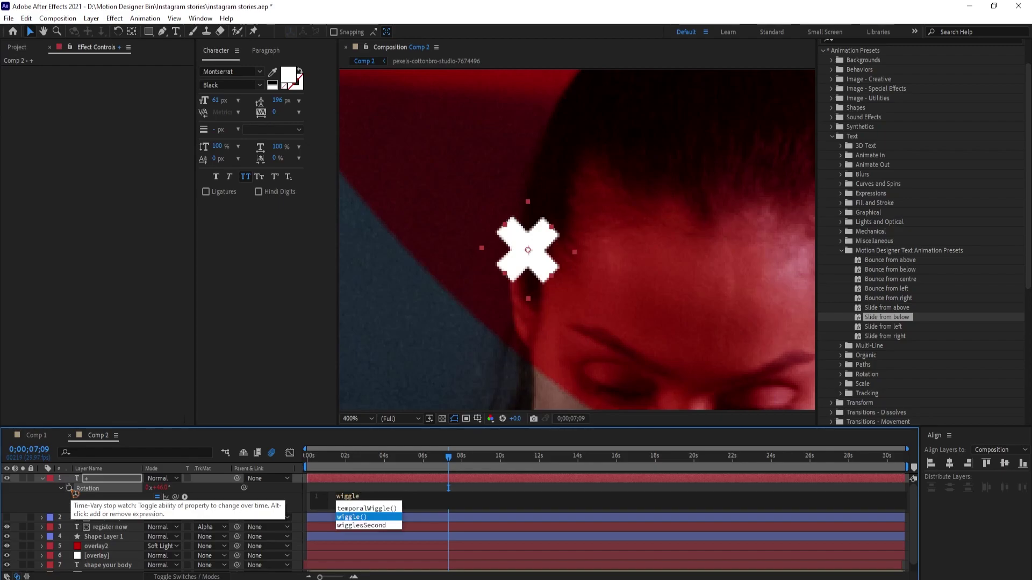
key(Return)
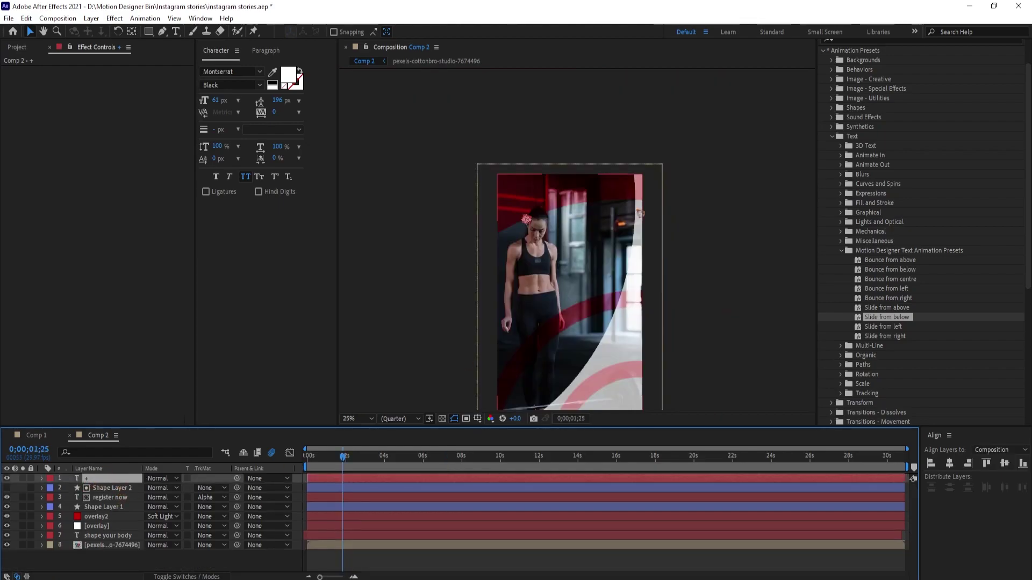
Step: Duplicate the + text layer at 89 px into the photo's upper-right area, with the rotation expression wiggle(3,90)
key(ctrl+d)
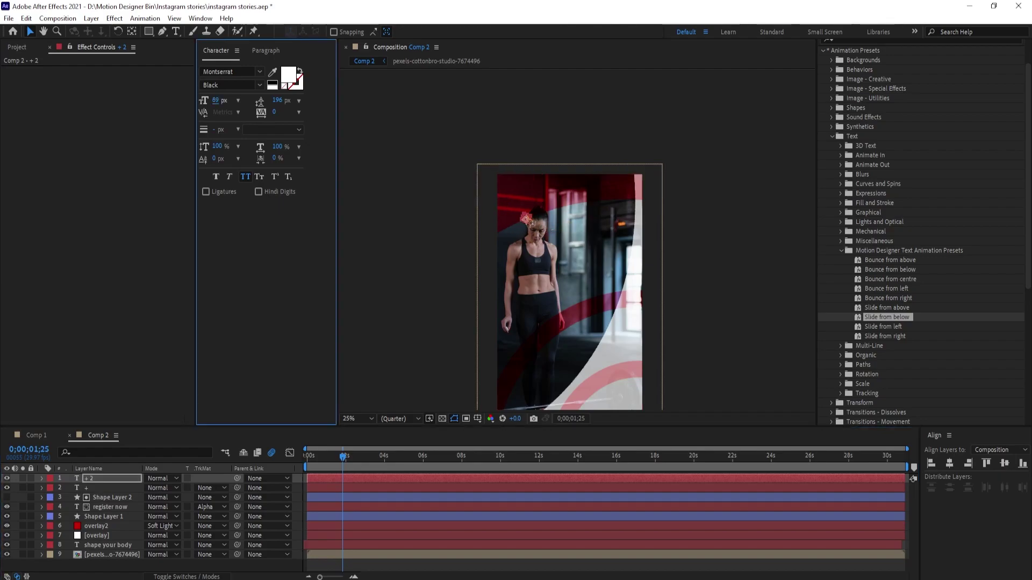
drag(528, 219, 611, 228)
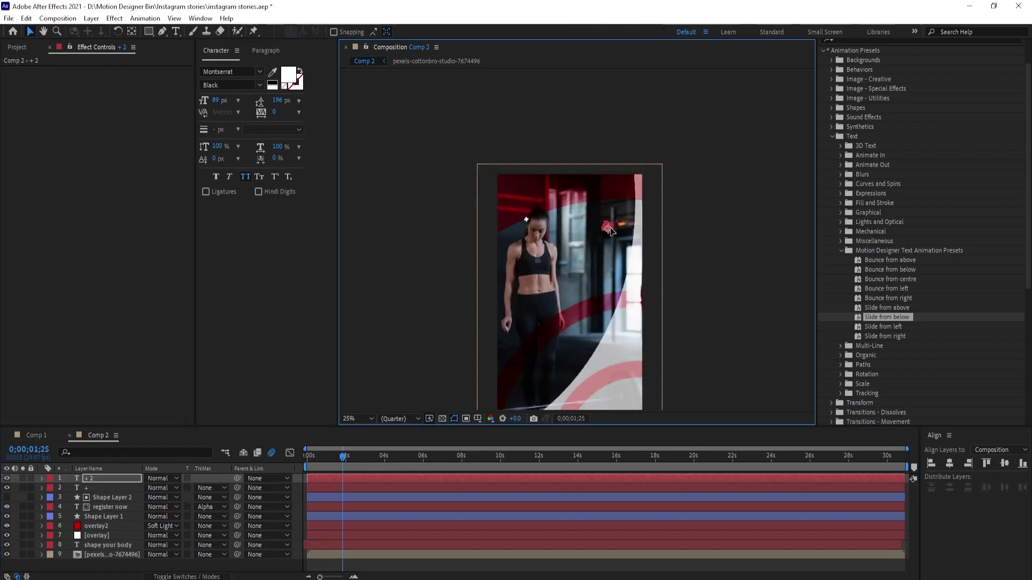
click(731, 235)
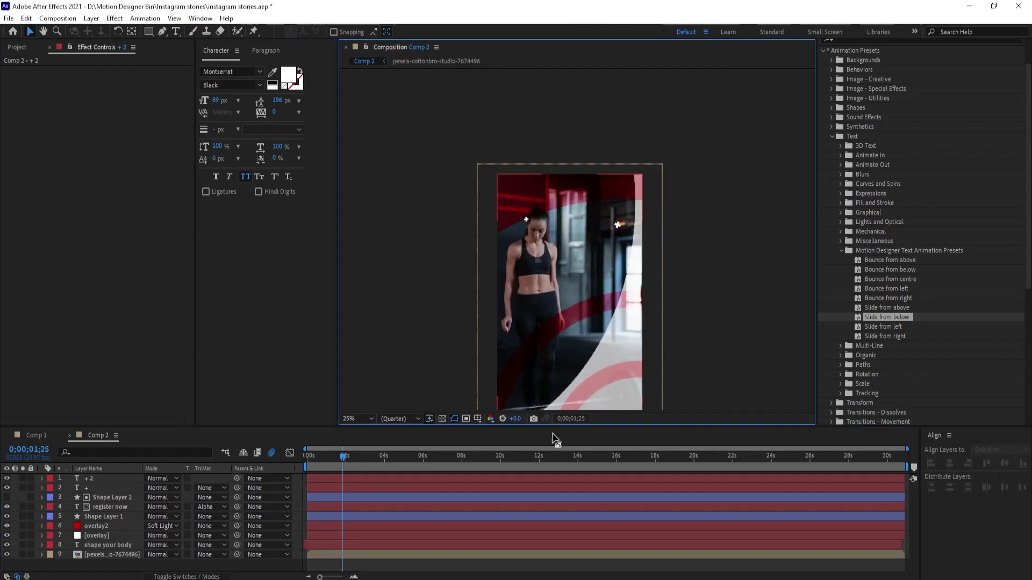
click(105, 478)
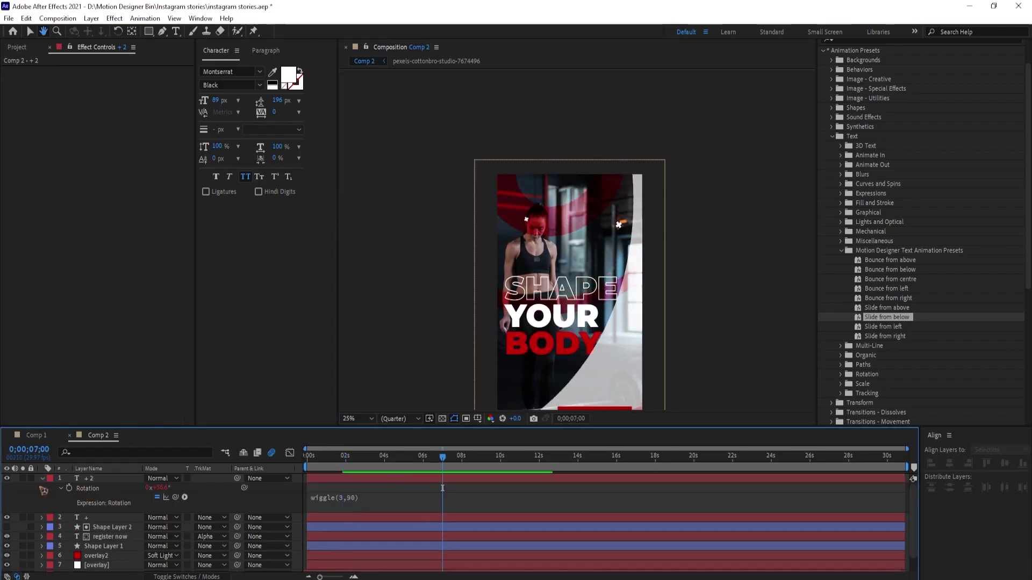
Step: Duplicate the original + text layer, place the copy below the end of BODY and color it 1E0101
click(96, 489)
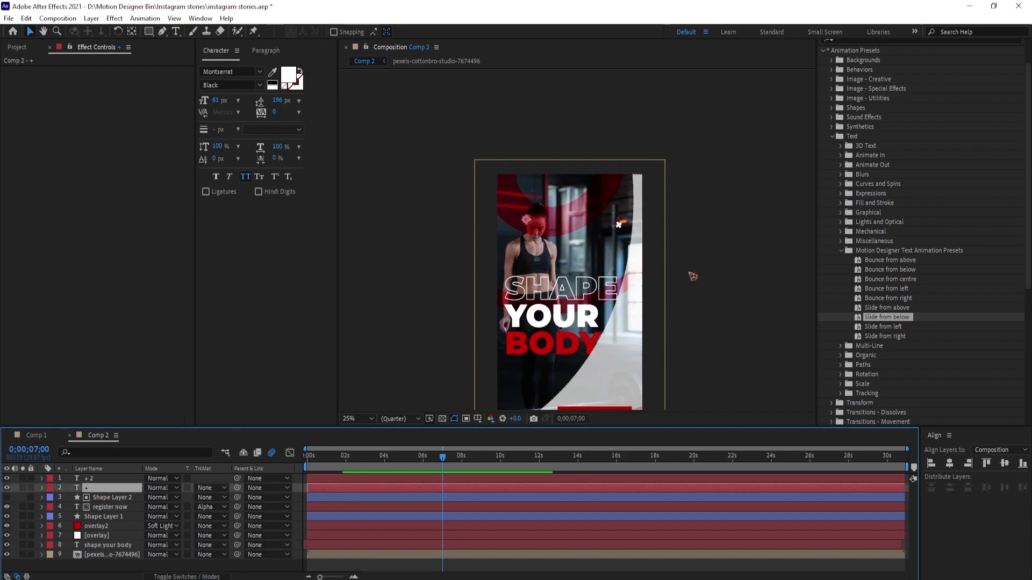
key(ctrl+d)
drag(532, 224, 608, 363)
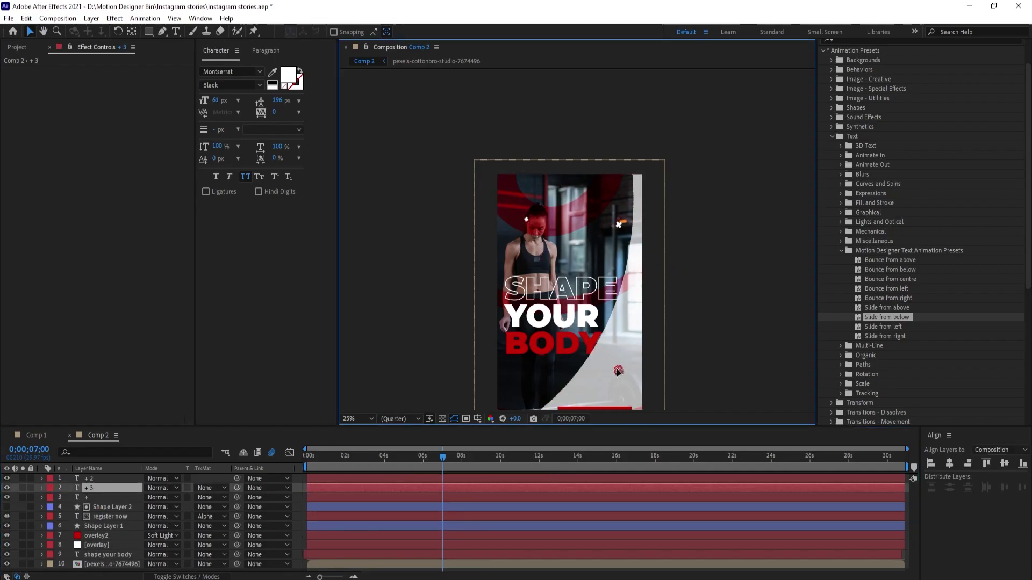
click(291, 76)
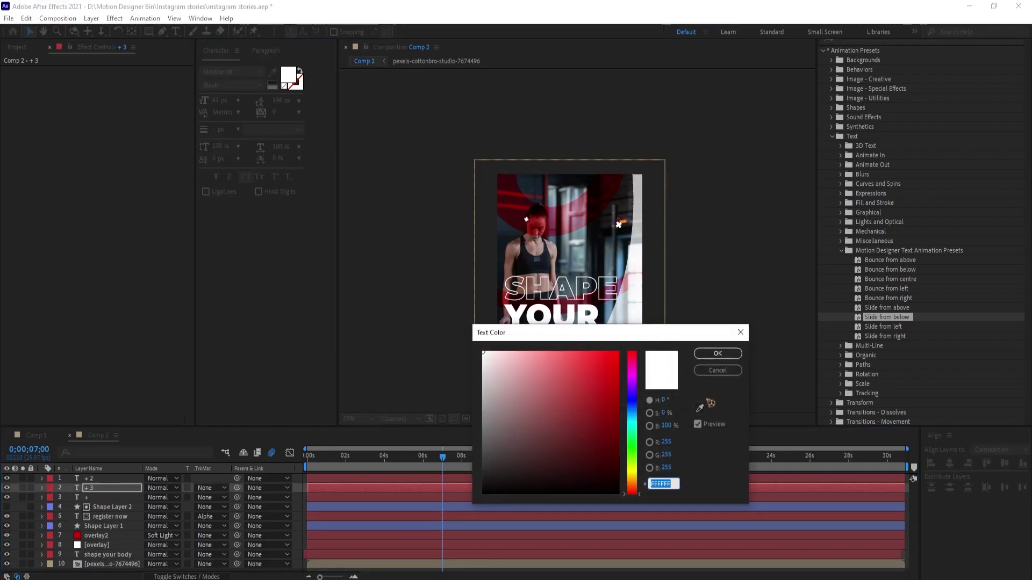
text(1E0101)
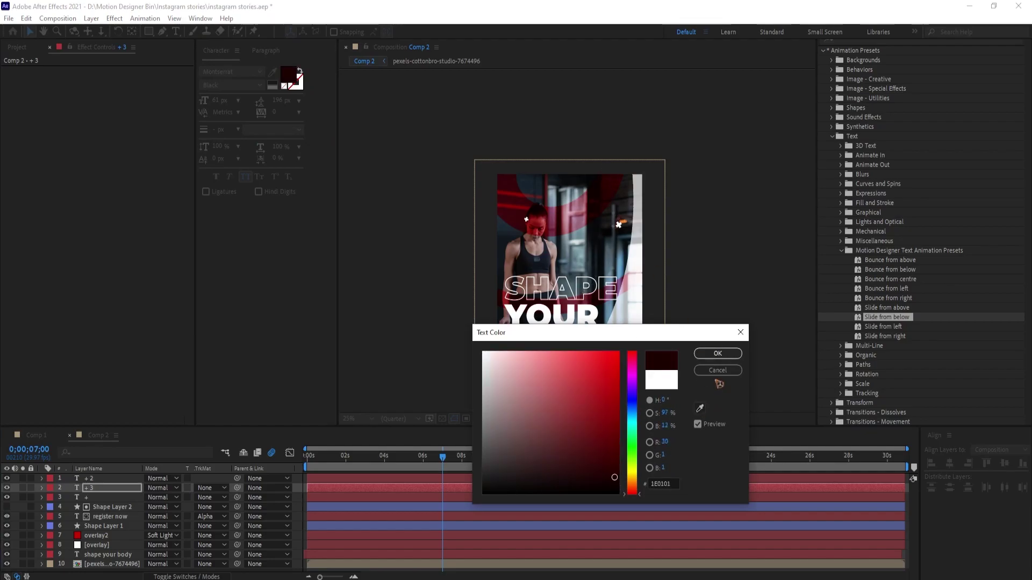
click(718, 353)
Step: Duplicate the larger white + layer and place the copy in the frame's lower-left area below BODY
click(630, 478)
key(ctrl+d)
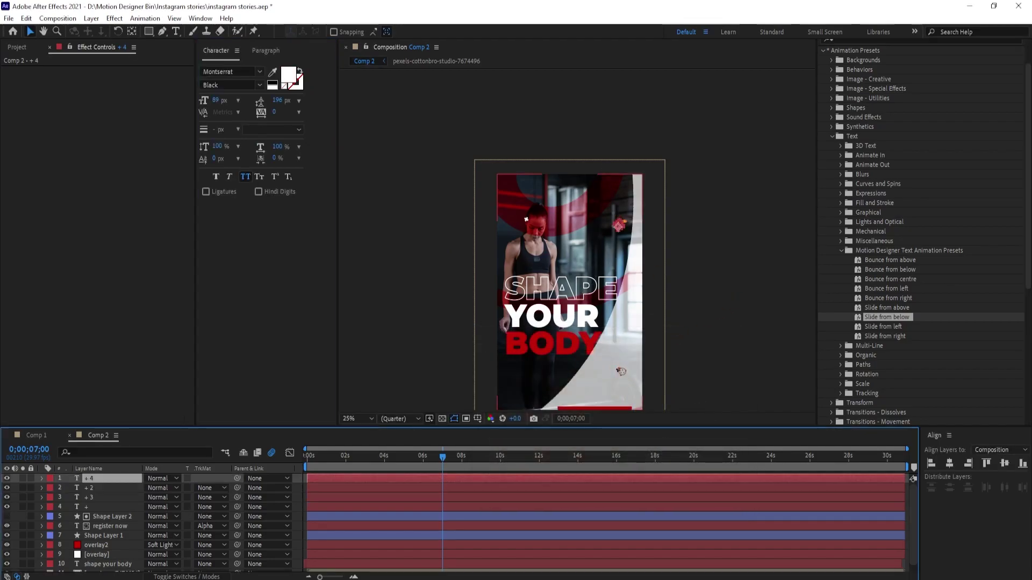
click(623, 232)
click(648, 391)
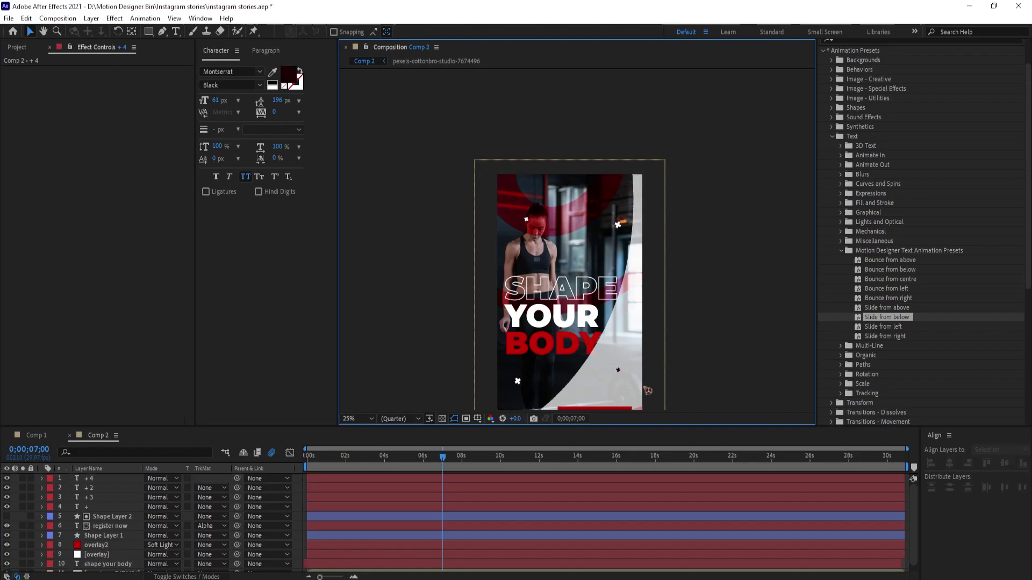
Step: Preview the whole animation from the first frame with the composition fully in view
key(Home)
drag(700, 344, 653, 233)
key(space)
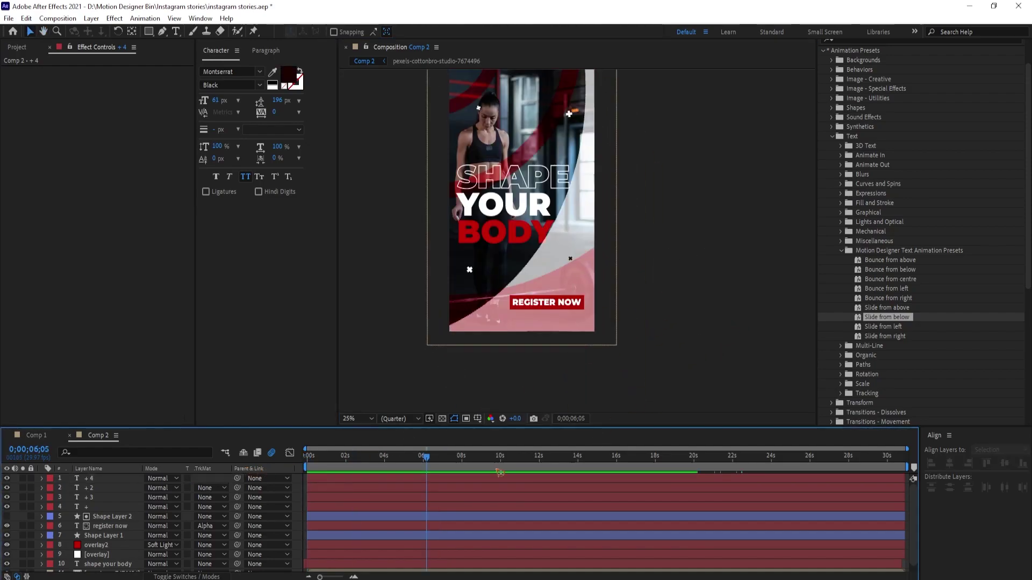